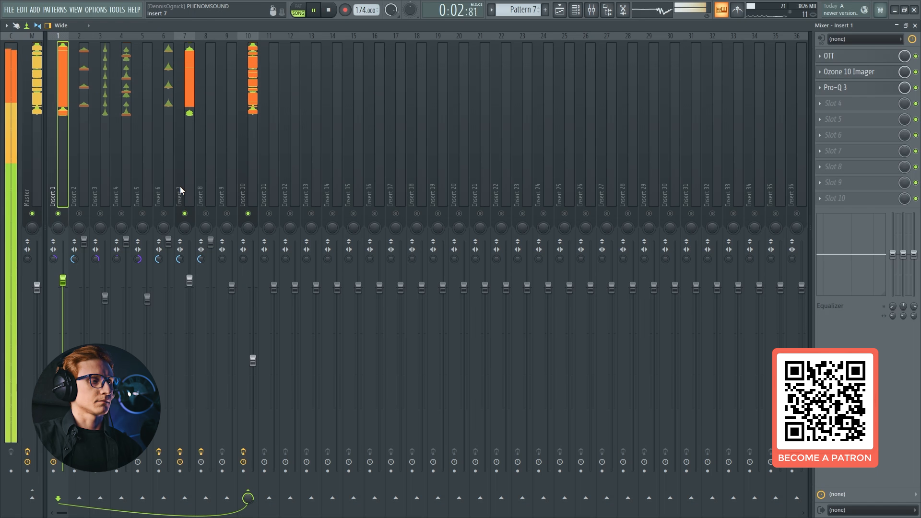
# Stop playback, load the Basic Shapes wavetable in oscillator A, and enable oscillator B with Basic Shapes as well
pyautogui.press('space')
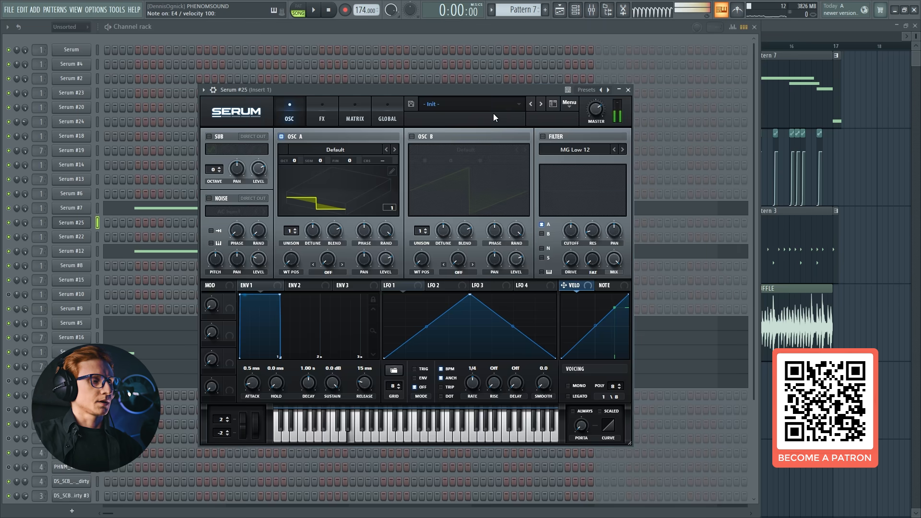
pyautogui.click(335, 152)
pyautogui.moveTo(341, 167)
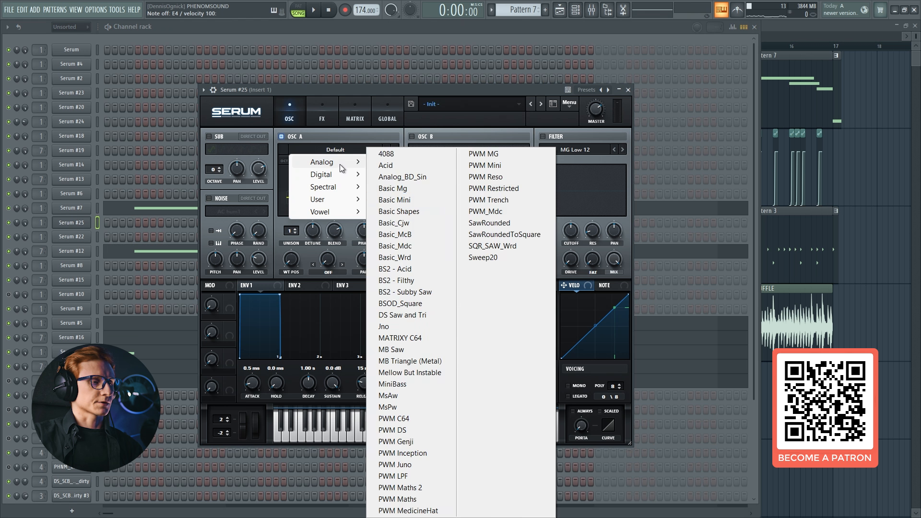
pyautogui.click(413, 211)
pyautogui.click(425, 137)
pyautogui.click(459, 151)
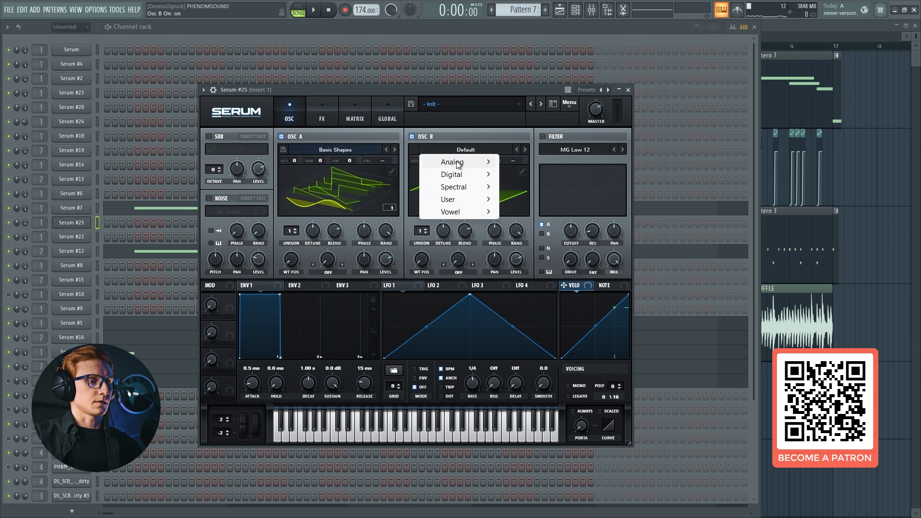
pyautogui.moveTo(449, 159)
pyautogui.click(529, 211)
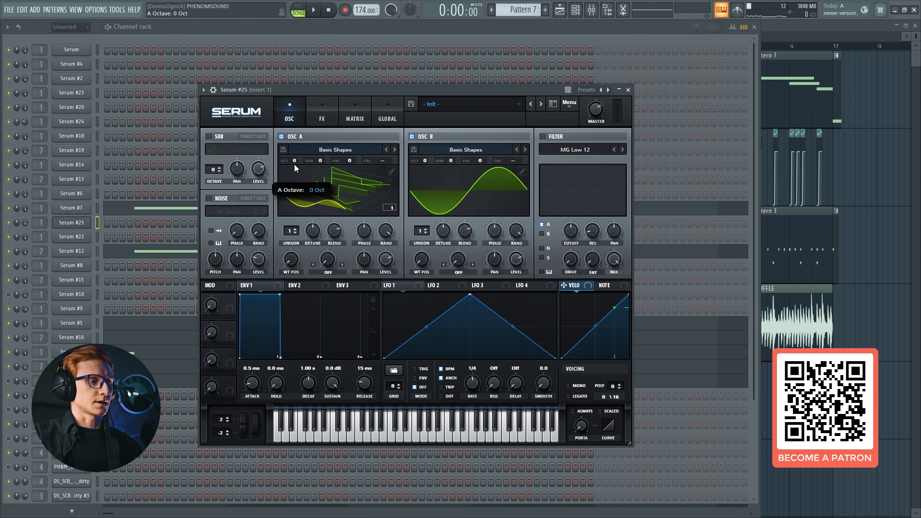
# Set oscillator A's octave to -2, and oscillator B to +7 semitones with its level at 0%
pyautogui.moveTo(294, 176); pyautogui.dragTo(291, 185)
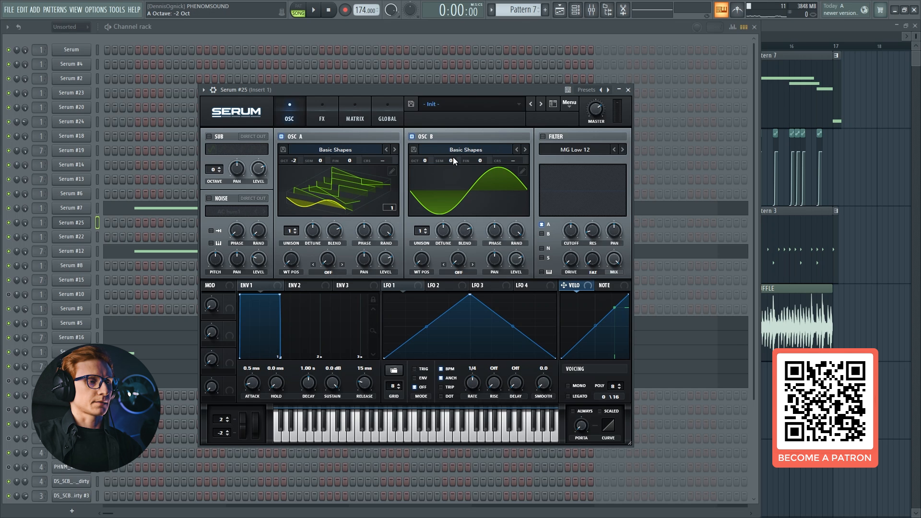
pyautogui.moveTo(453, 157); pyautogui.dragTo(468, 137)
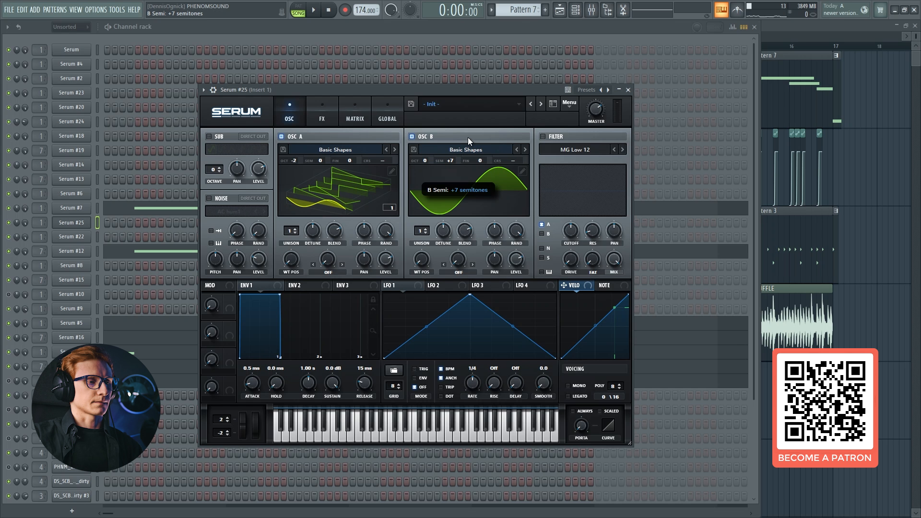
pyautogui.moveTo(515, 283); pyautogui.dragTo(514, 308)
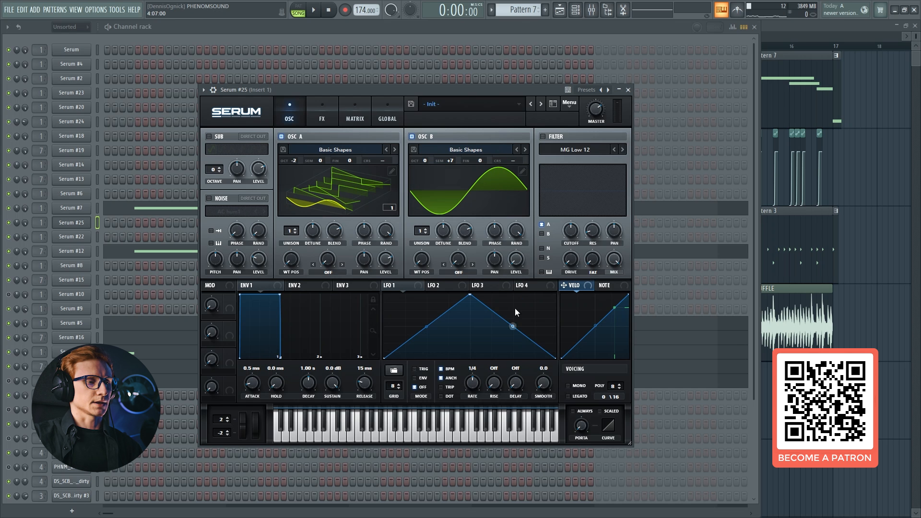
pyautogui.moveTo(516, 257); pyautogui.dragTo(517, 290)
# Set oscillator A's warp mode to FM (from B) and its warp amount to 40%
pyautogui.click(334, 277)
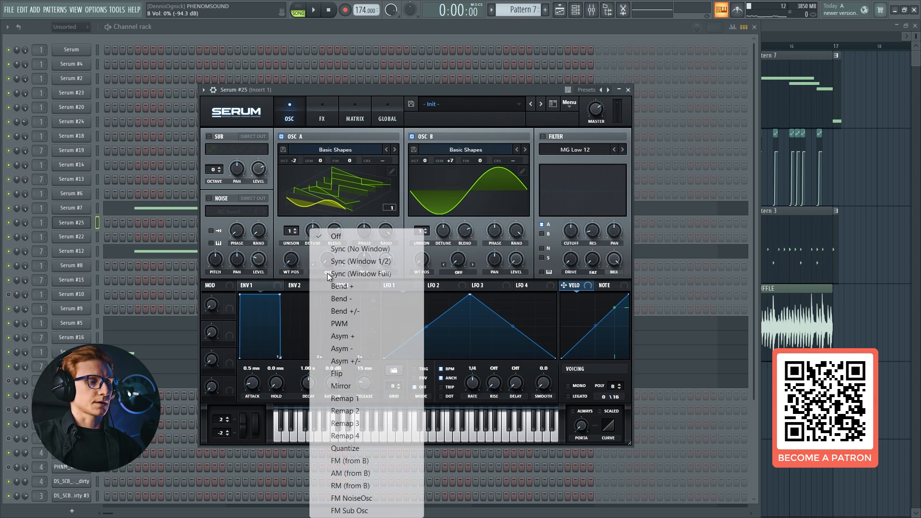
pyautogui.click(322, 464)
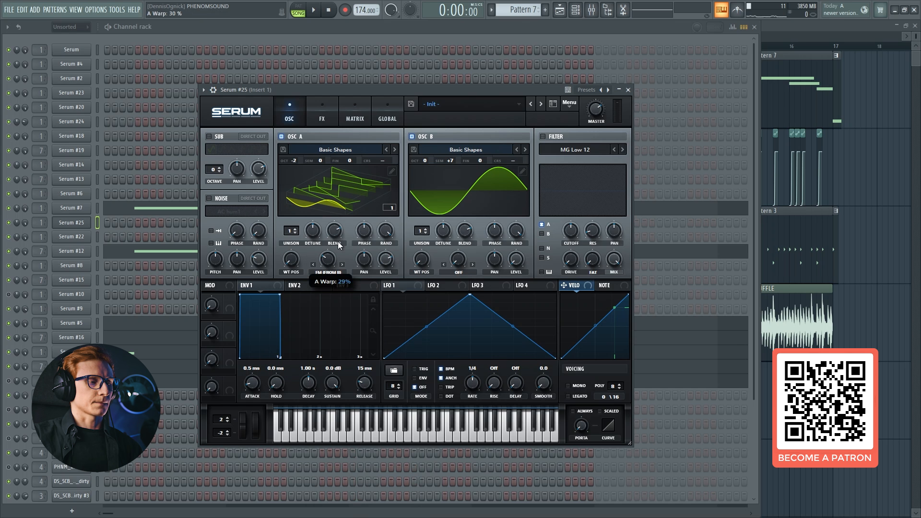
pyautogui.moveTo(339, 242); pyautogui.dragTo(339, 240)
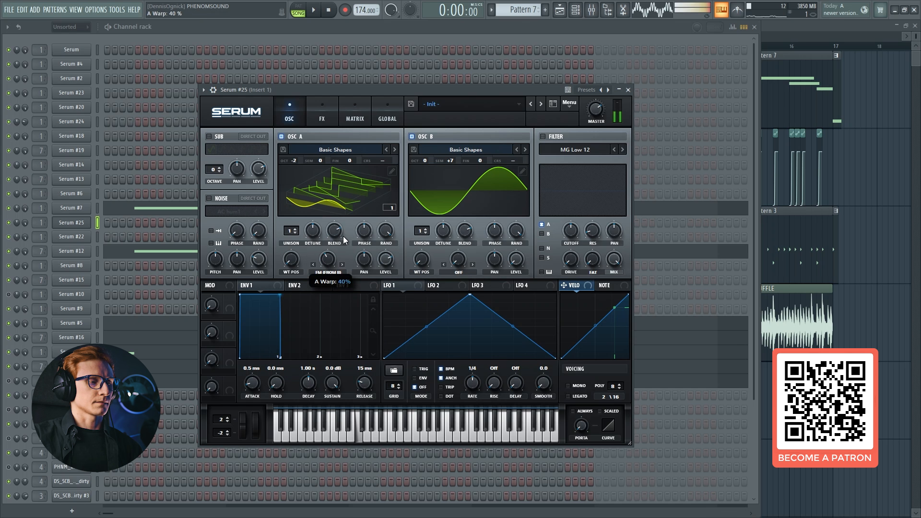
# Enable the noise oscillator with AC hum1, set its pitch to 64%, and audition a note
pyautogui.click(225, 197)
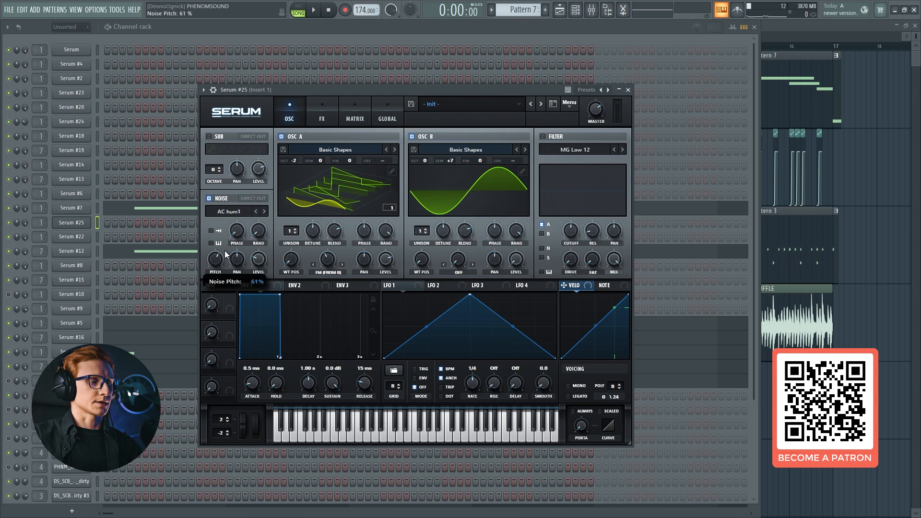
pyautogui.moveTo(225, 255); pyautogui.dragTo(228, 251)
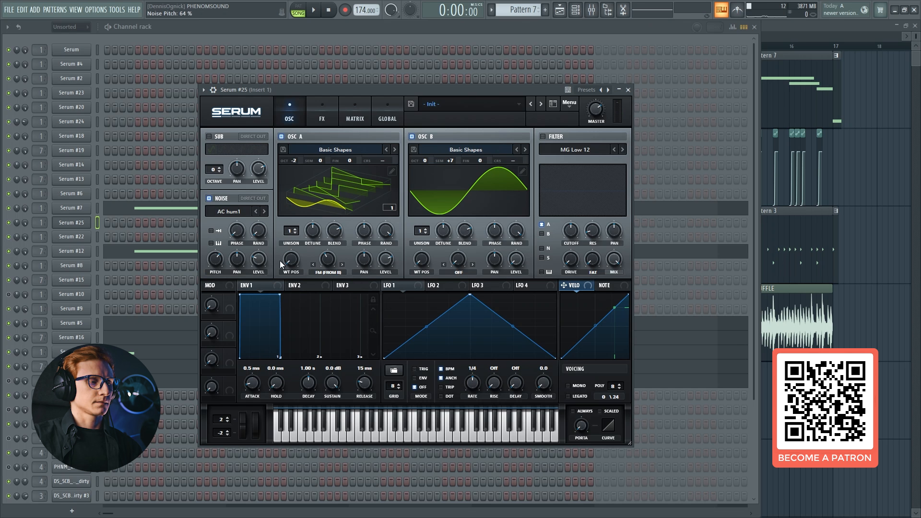
pyautogui.press('v')
# Enable the sub oscillator with its octave at -2, and audition a note
pyautogui.click(214, 136)
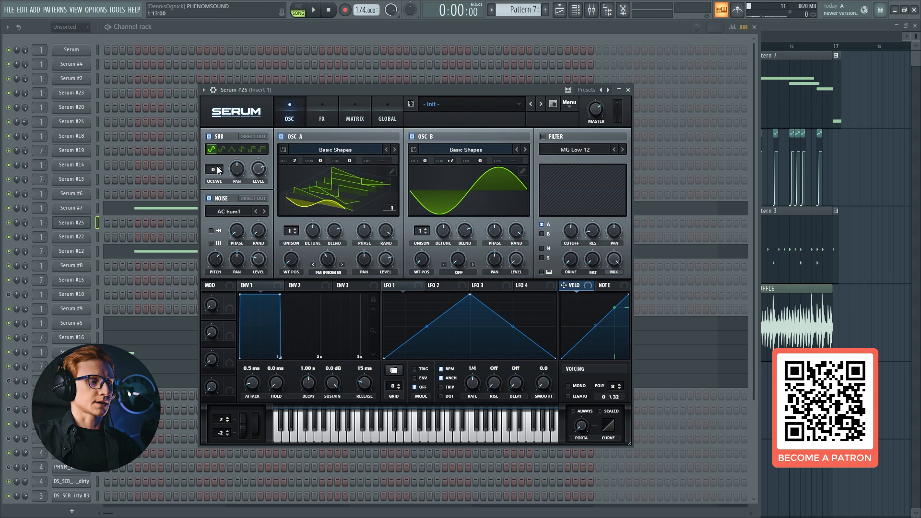
pyautogui.click(220, 173)
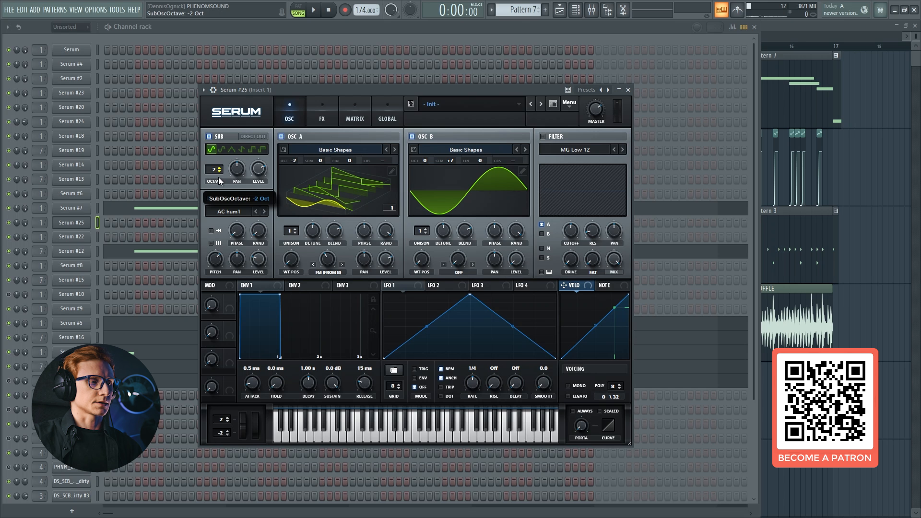
pyautogui.press('v')
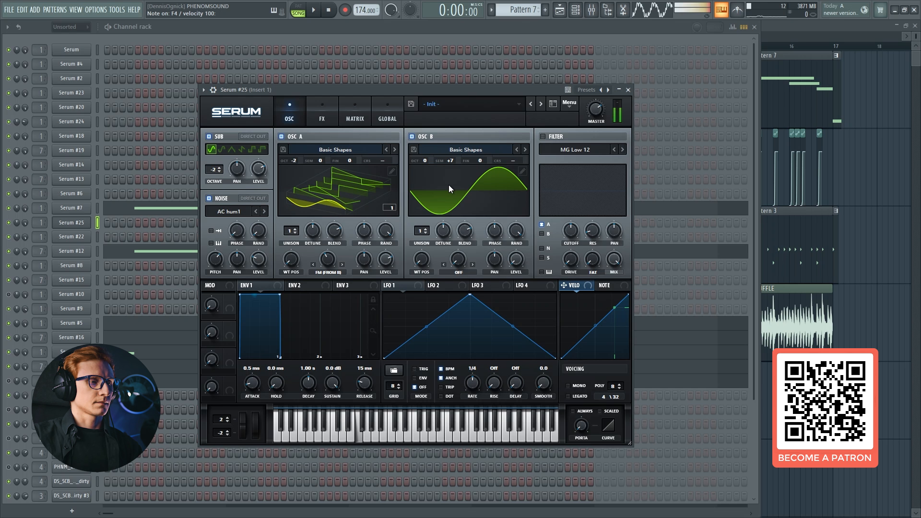
# Enable the filter as the Flg - flanger type and route oscillators A and B, noise and sub through it
pyautogui.click(543, 136)
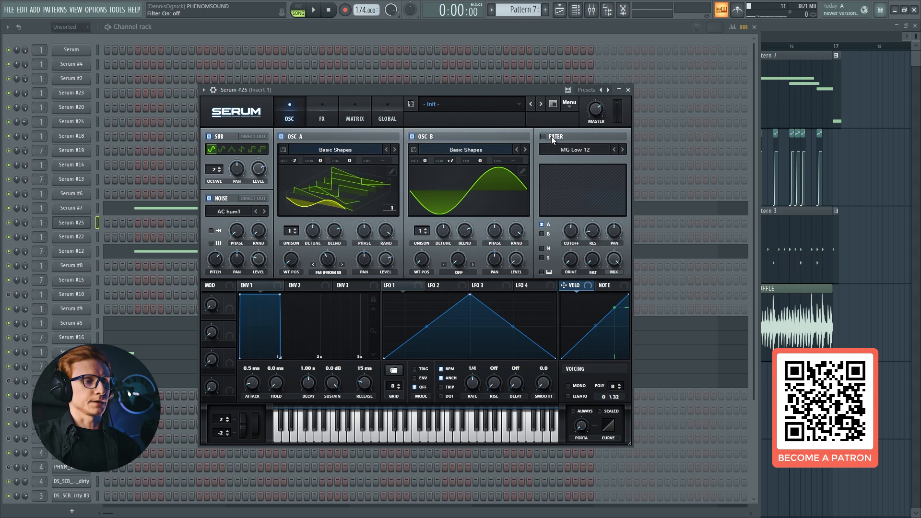
pyautogui.click(560, 150)
pyautogui.moveTo(576, 186)
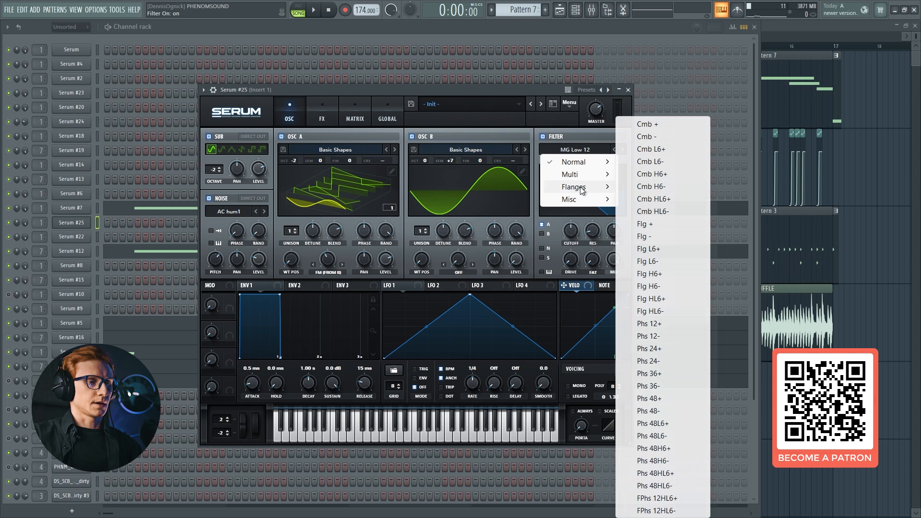
pyautogui.click(634, 237)
pyautogui.click(544, 235)
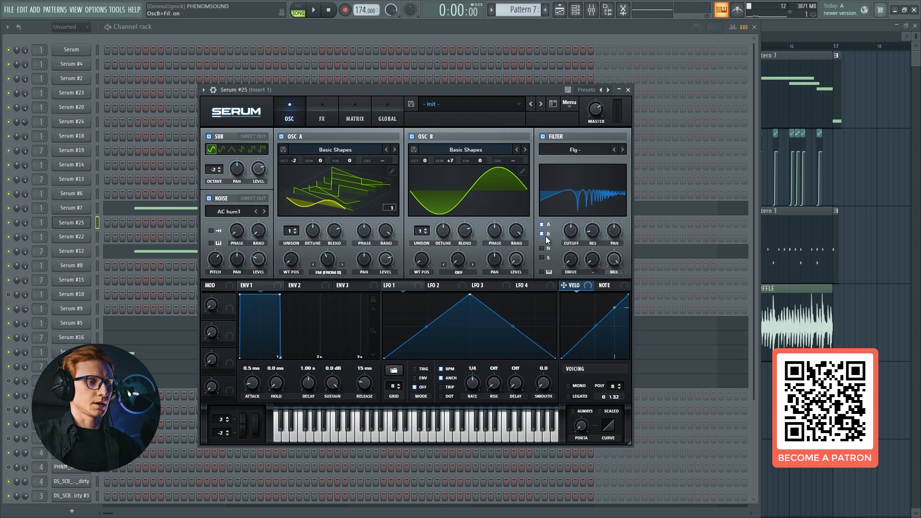
pyautogui.click(542, 248)
pyautogui.click(543, 258)
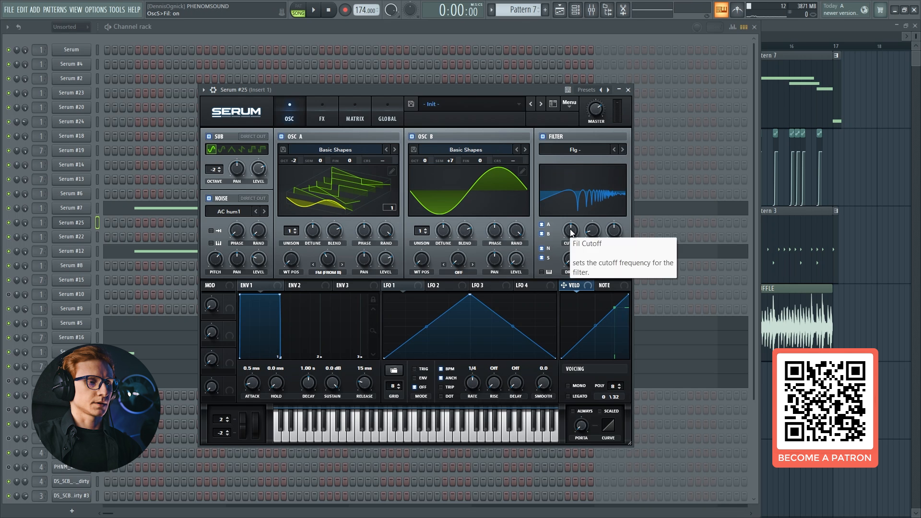
# Set the filter cutoff to 131 Hz and modulate it by about 18 with LFO 1 in Trig mode at a 2 bar rate
pyautogui.moveTo(571, 233); pyautogui.dragTo(566, 241)
pyautogui.moveTo(401, 287)
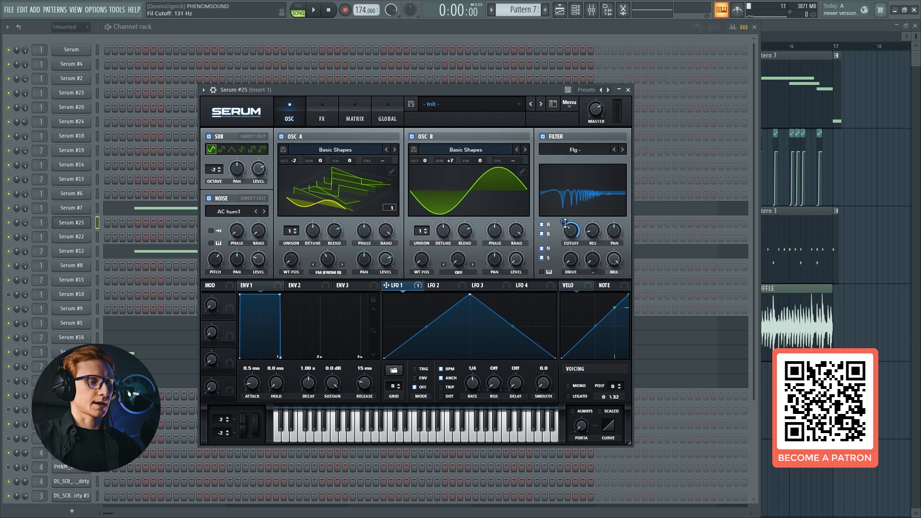
pyautogui.click(421, 371)
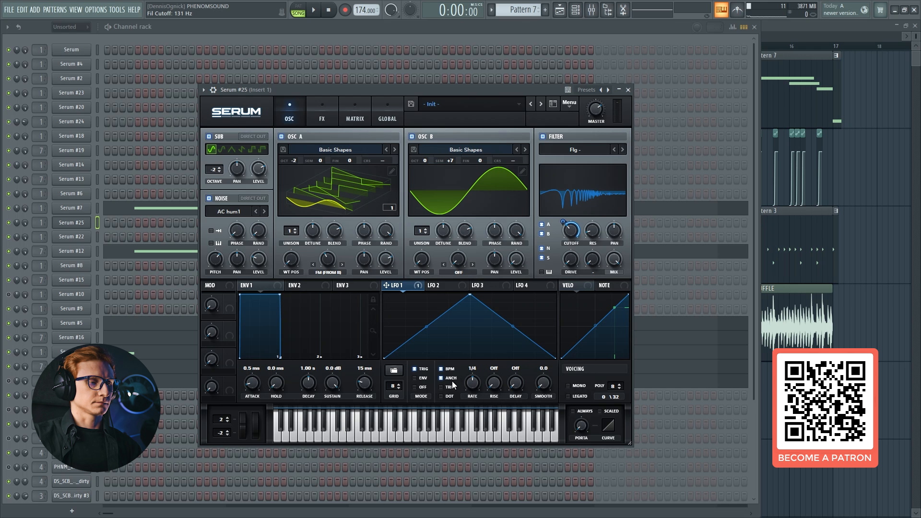
pyautogui.moveTo(473, 383); pyautogui.dragTo(469, 391)
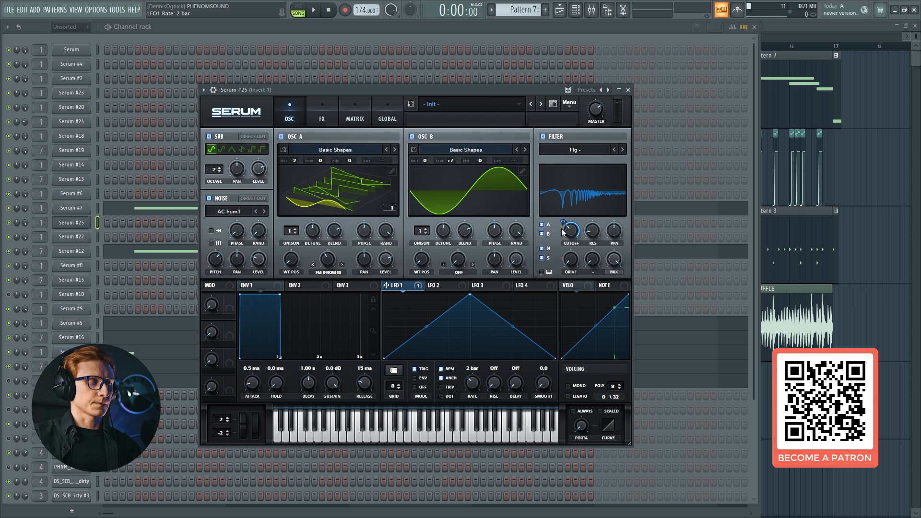
pyautogui.moveTo(563, 232); pyautogui.dragTo(559, 240)
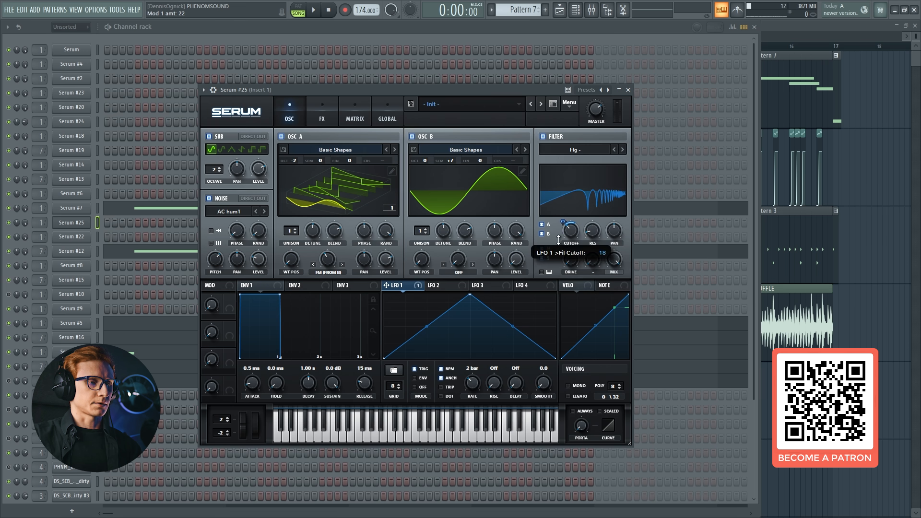
pyautogui.press('c')
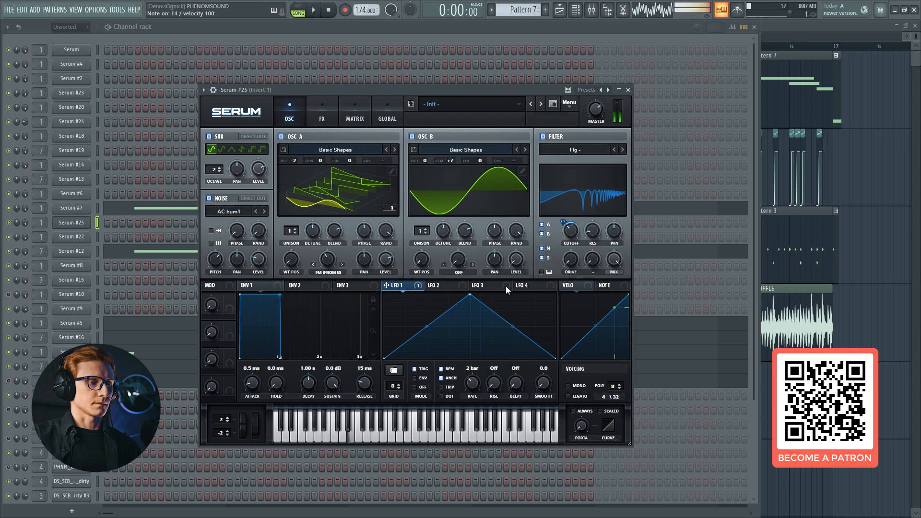
# Set oscillator B's warp mode to Sync (No Window) and modulate the warp with LFO 1 by 52
pyautogui.click(458, 272)
pyautogui.click(473, 238)
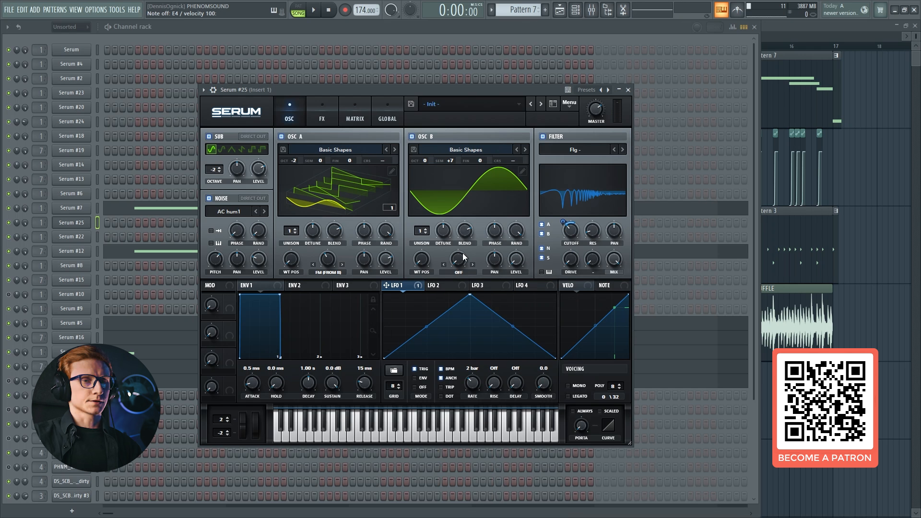
pyautogui.click(454, 272)
pyautogui.click(480, 249)
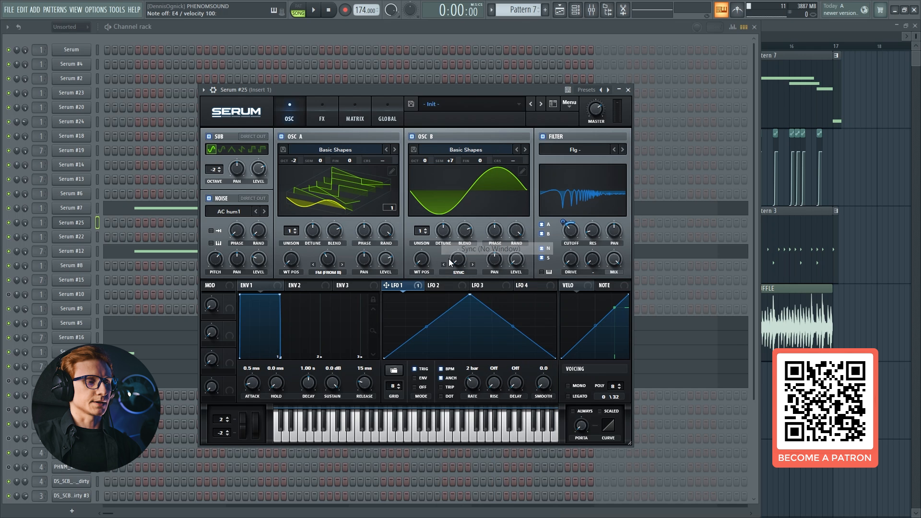
pyautogui.moveTo(453, 259); pyautogui.dragTo(454, 261)
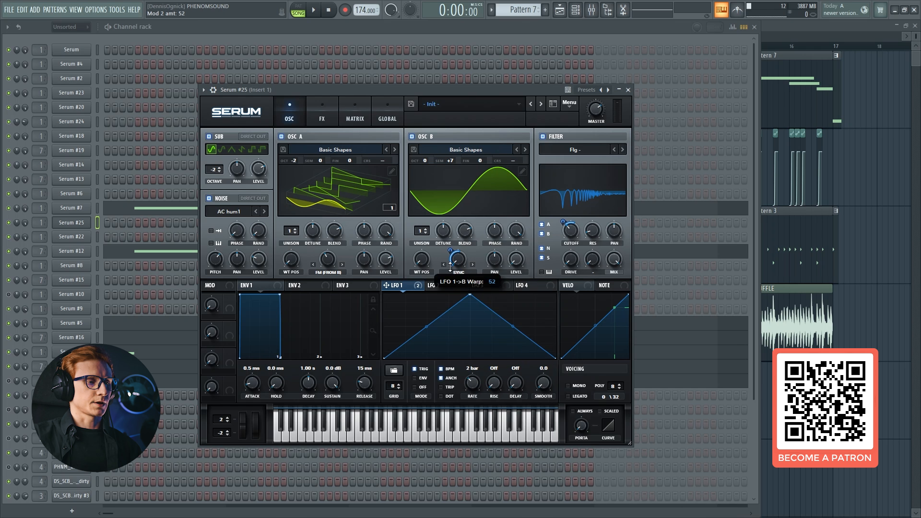
pyautogui.press('c')
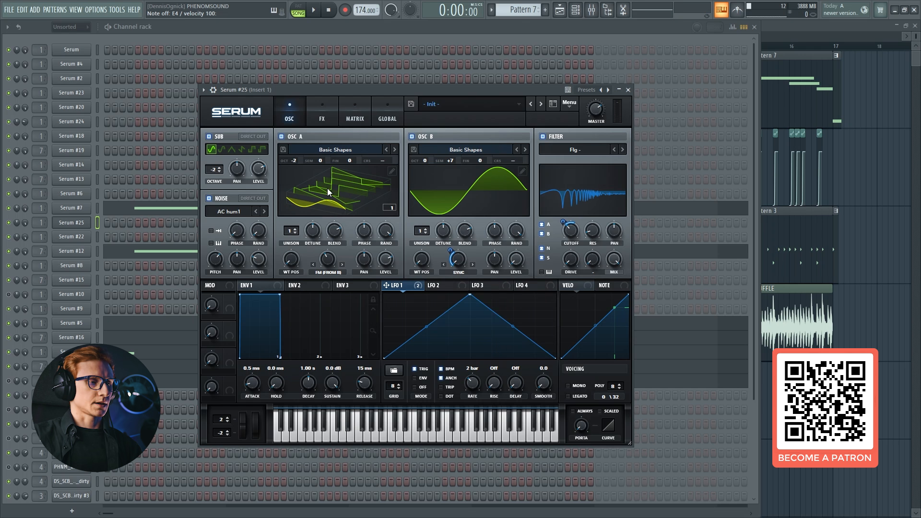
# Set LFO 2 to Trig mode with dotted times enabled and a dotted 1/8 rate
pyautogui.click(441, 285)
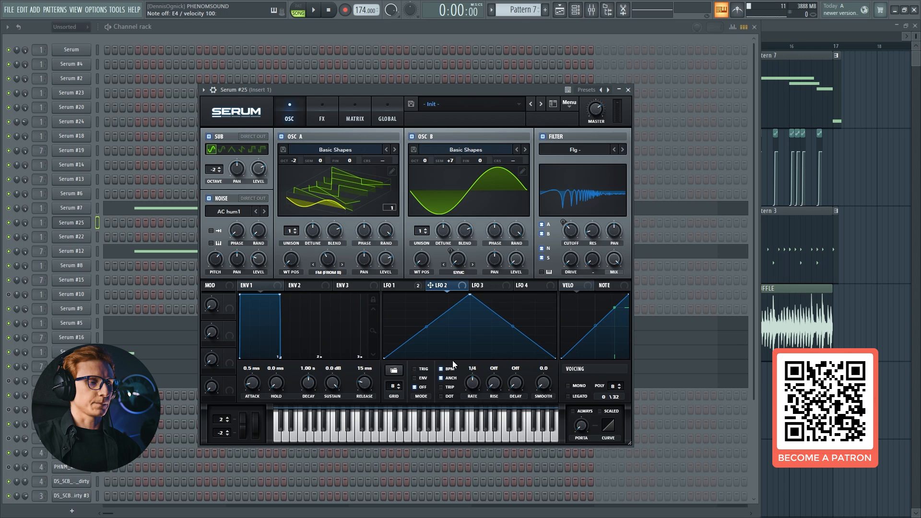
pyautogui.click(418, 368)
pyautogui.click(449, 397)
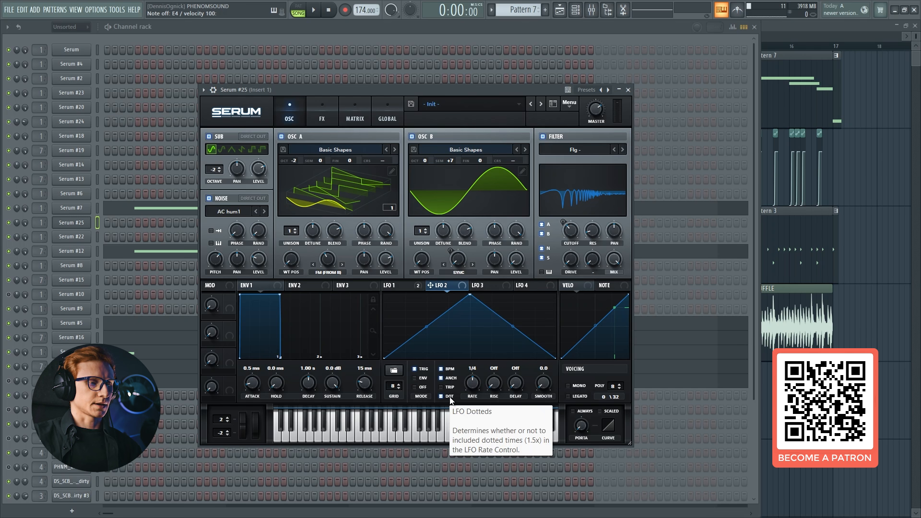
pyautogui.moveTo(471, 383); pyautogui.dragTo(477, 381)
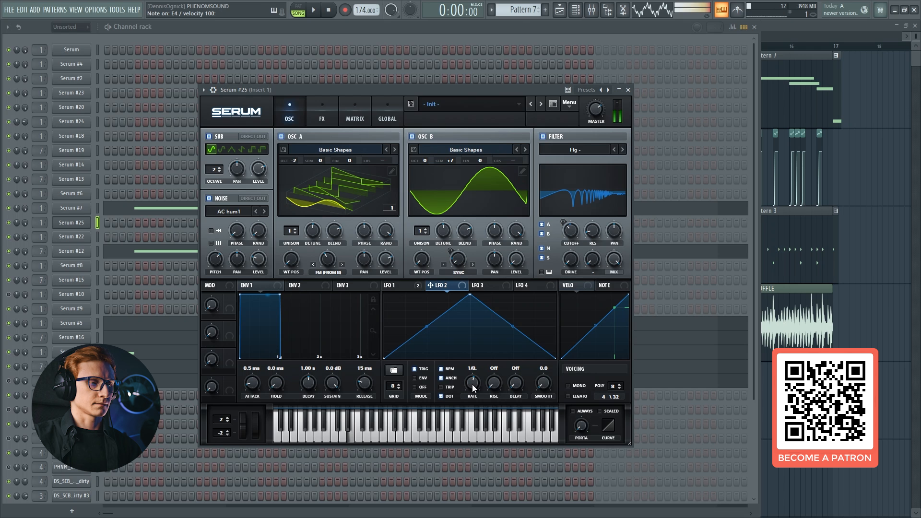
# Reshape LFO 2 by moving its peak later, bowing the rise downward and bulging the fall outward
pyautogui.moveTo(475, 294); pyautogui.dragTo(499, 294)
pyautogui.moveTo(441, 326); pyautogui.dragTo(444, 331)
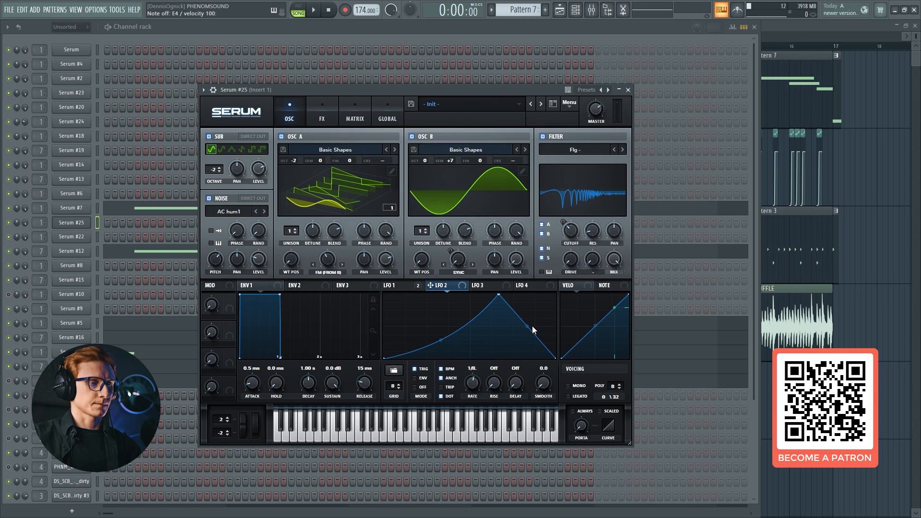
pyautogui.moveTo(533, 330); pyautogui.dragTo(530, 315)
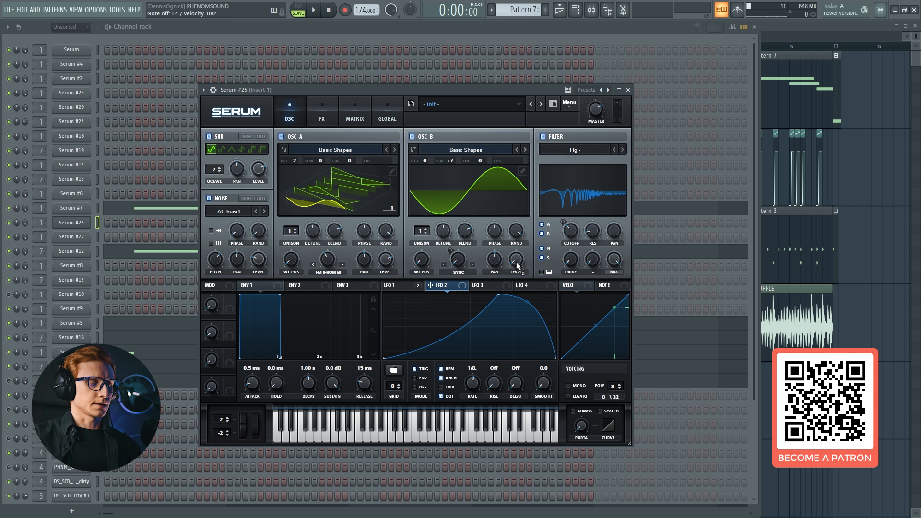
# Assign LFO 2 to the levels of oscillator B, oscillator A and noise, with the noise base level at 0%
pyautogui.moveTo(517, 265); pyautogui.dragTo(517, 263)
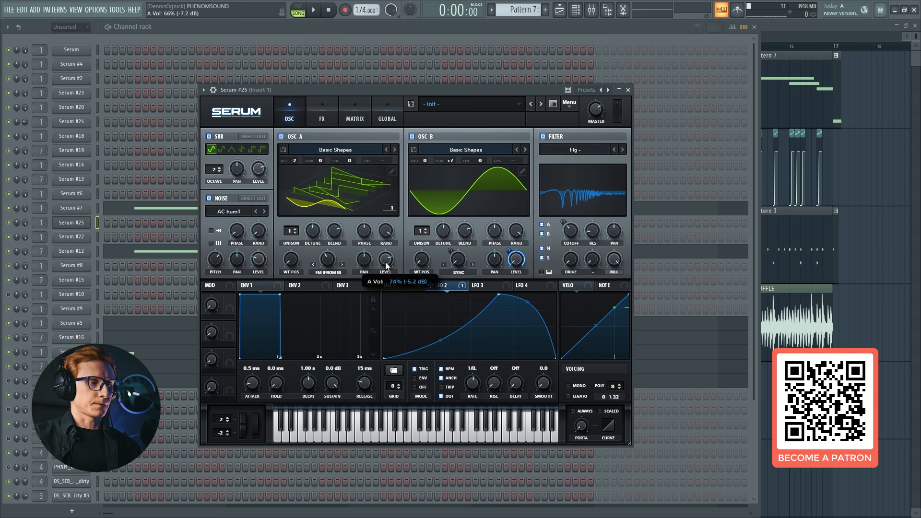
pyautogui.moveTo(368, 272); pyautogui.dragTo(386, 260)
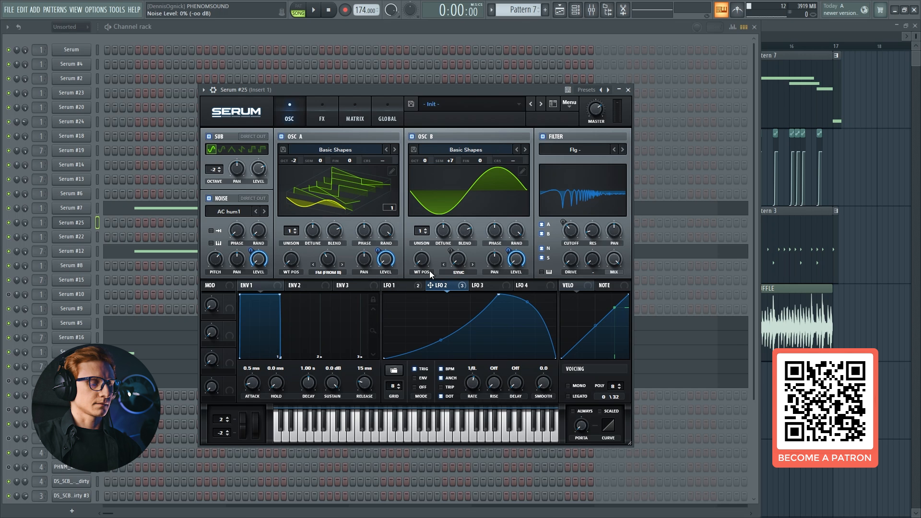
# Set LFO 2's modulation of the noise level to 50 and route the Serum #25 channel to the Master mixer track, playing test notes
pyautogui.moveTo(253, 252); pyautogui.dragTo(254, 273)
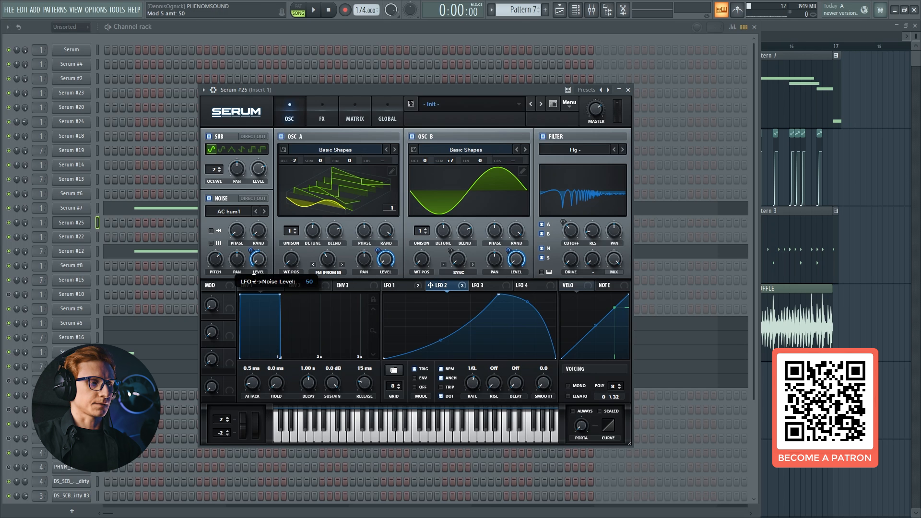
pyautogui.press('c')
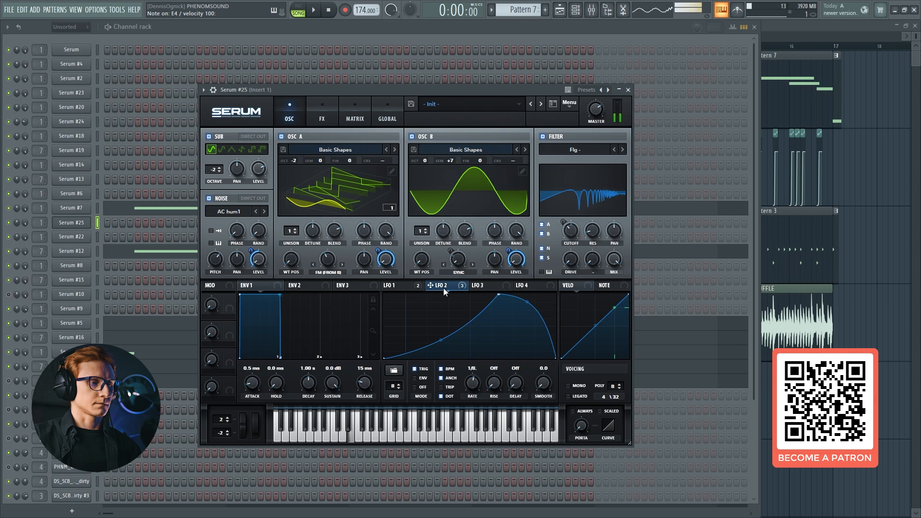
pyautogui.moveTo(445, 293)
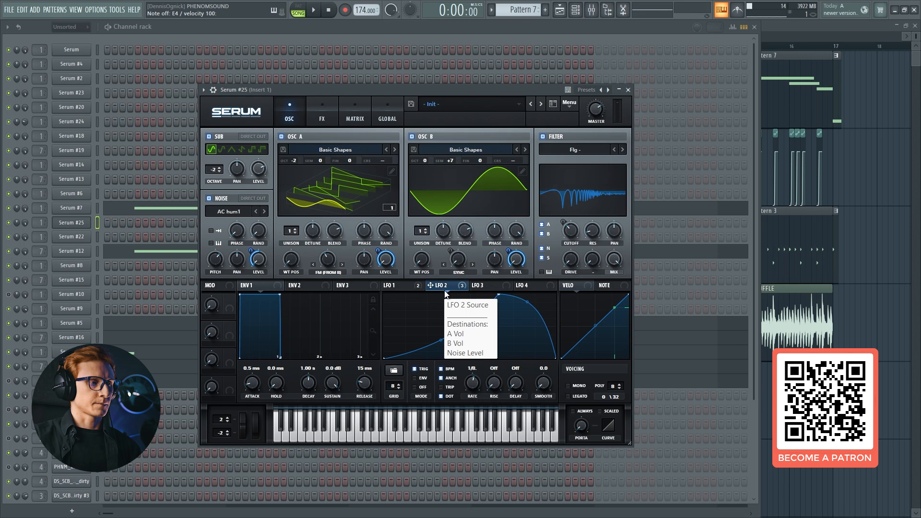
pyautogui.scroll(-1, 35, 222)
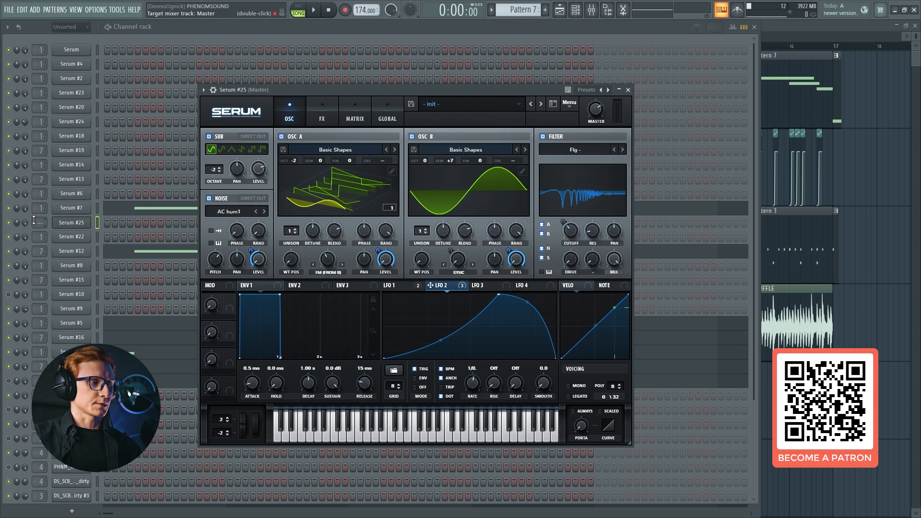
pyautogui.press('c')
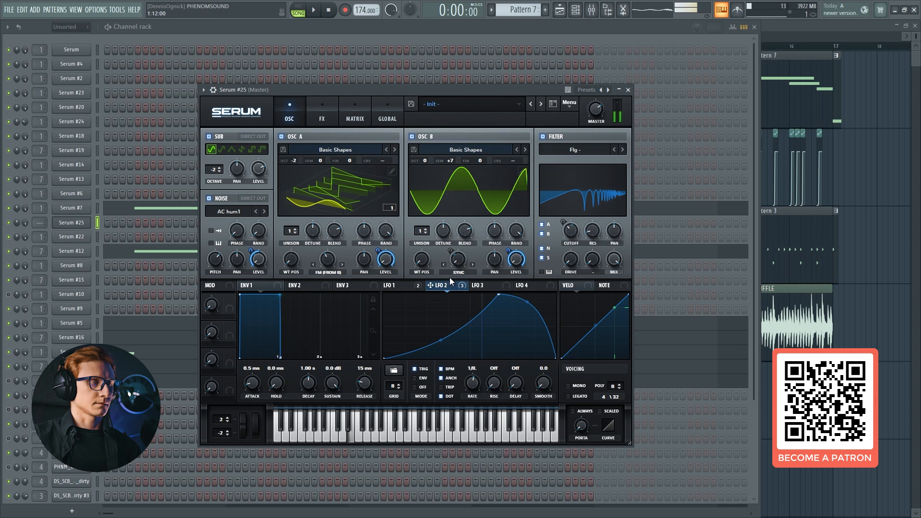
# Raise the sub oscillator level to 91% while auditioning the patch
pyautogui.moveTo(264, 169)
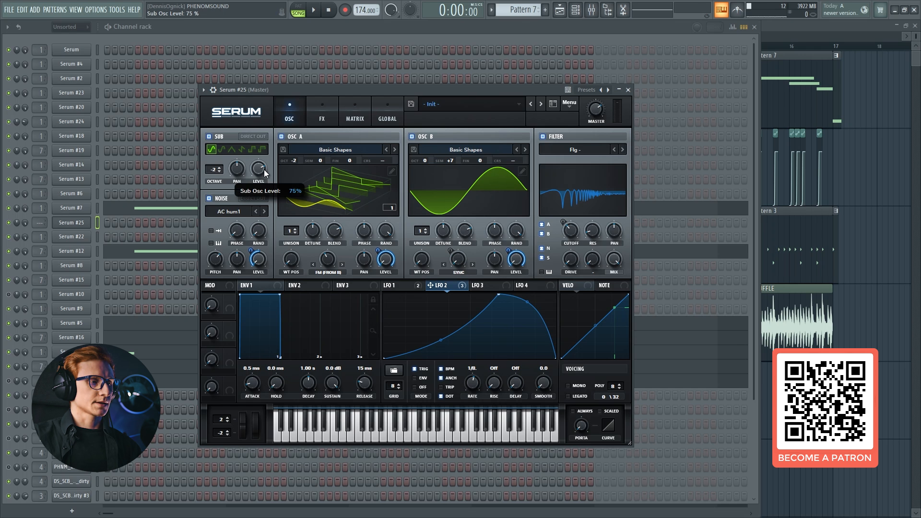
pyautogui.scroll(3, 264, 166)
pyautogui.scroll(1, 262, 166)
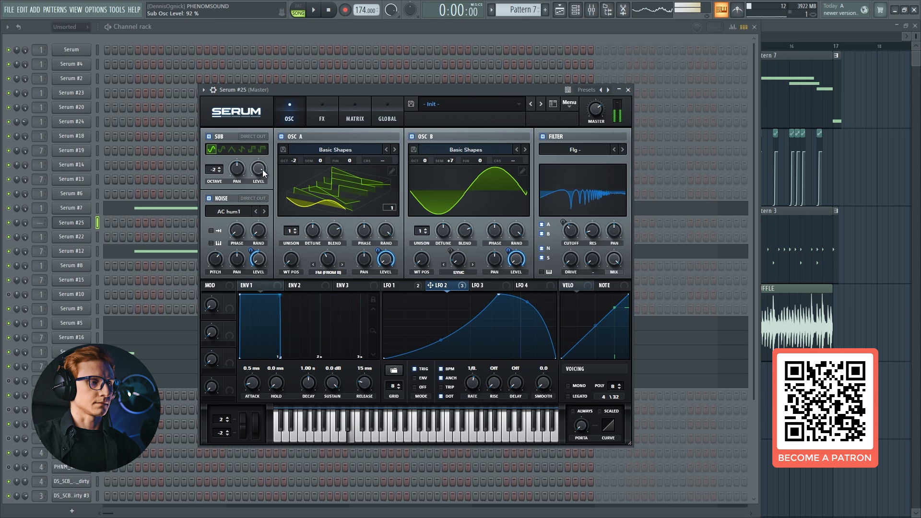
pyautogui.scroll(-1, 263, 169)
# Add a modulation matrix routing from LFO 3 to Mast.Tun in the sixth row with an amount of 1
pyautogui.click(475, 287)
pyautogui.click(451, 286)
pyautogui.click(476, 287)
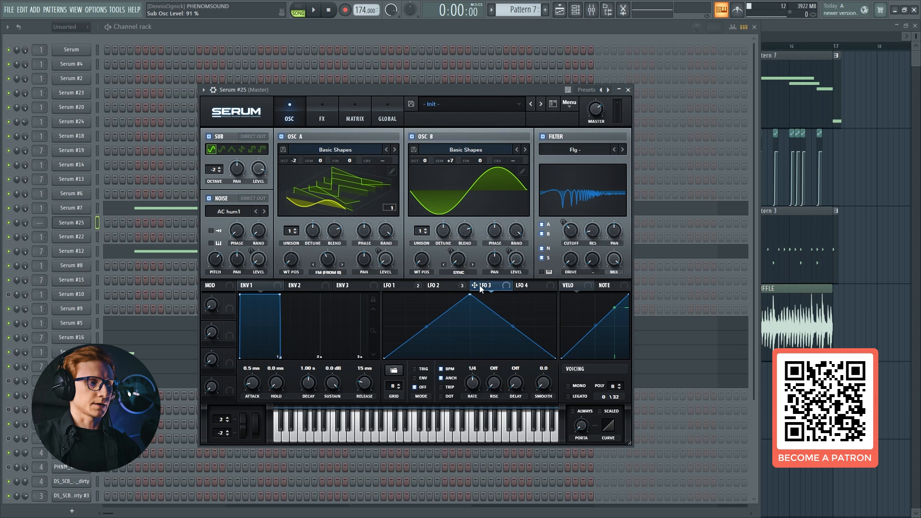
pyautogui.click(359, 119)
pyautogui.click(400, 230)
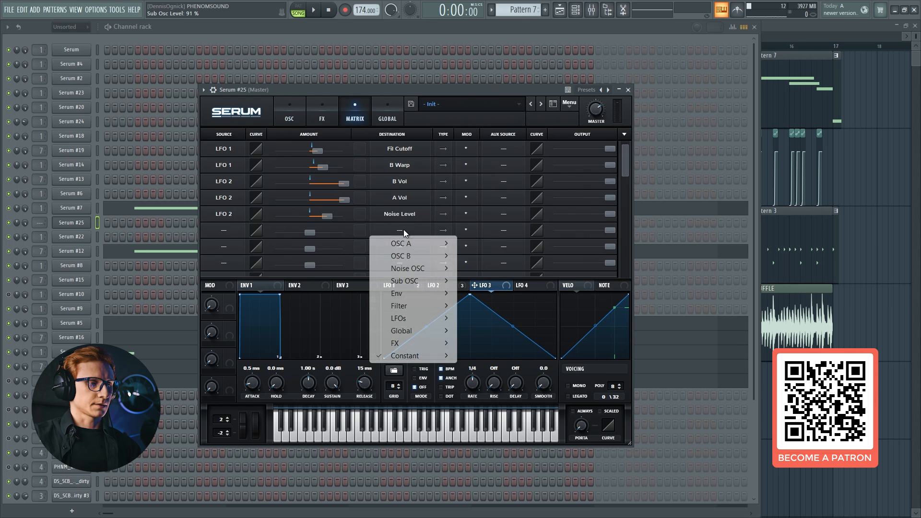
pyautogui.moveTo(421, 331)
pyautogui.click(484, 331)
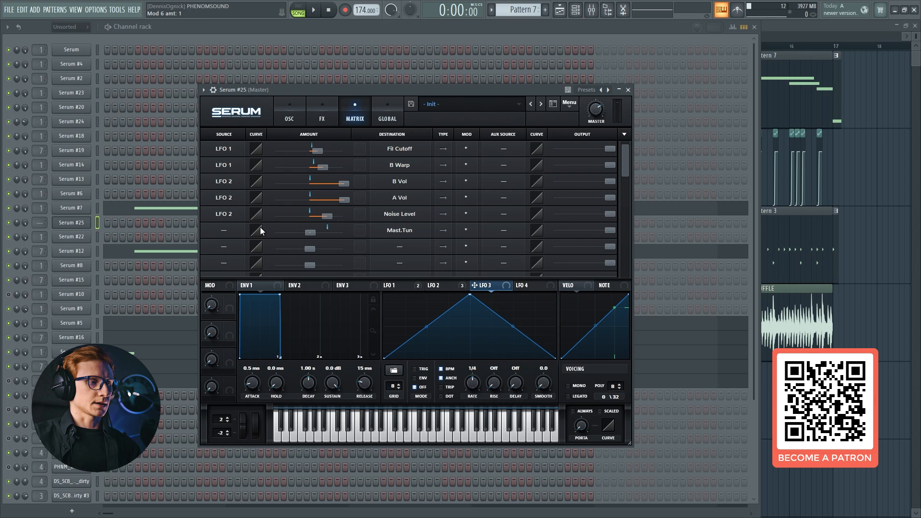
pyautogui.click(226, 234)
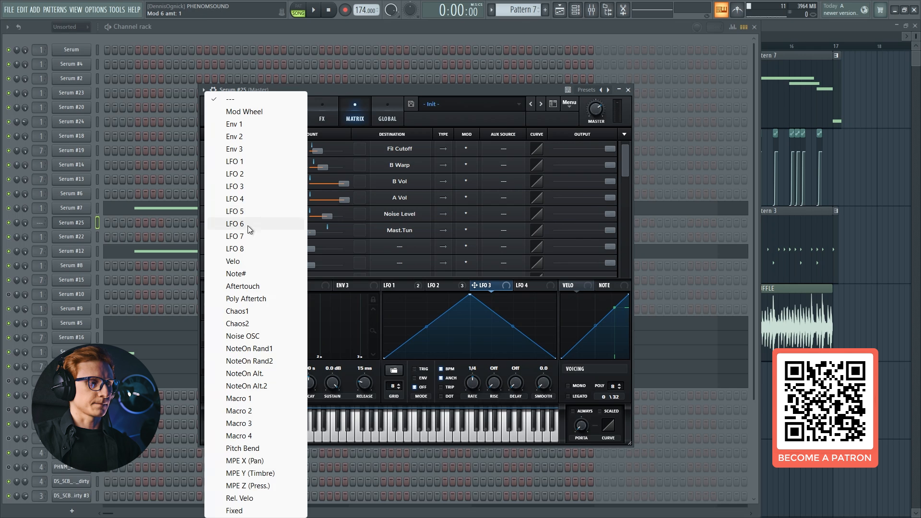
pyautogui.click(243, 187)
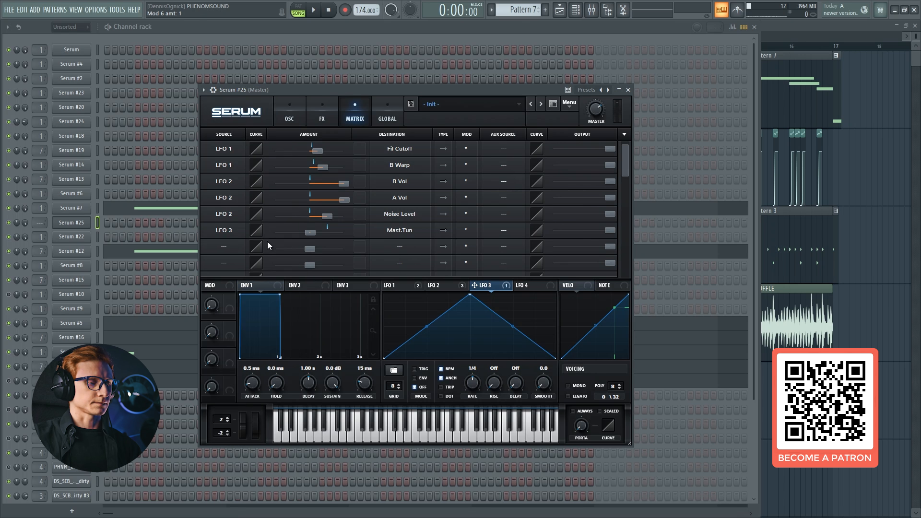
# Lower LFO 3's center peak to slightly under half height, set Trig mode and a 1/8 rate, and audition the pitch movement
pyautogui.moveTo(470, 294); pyautogui.dragTo(471, 331)
pyautogui.click(422, 370)
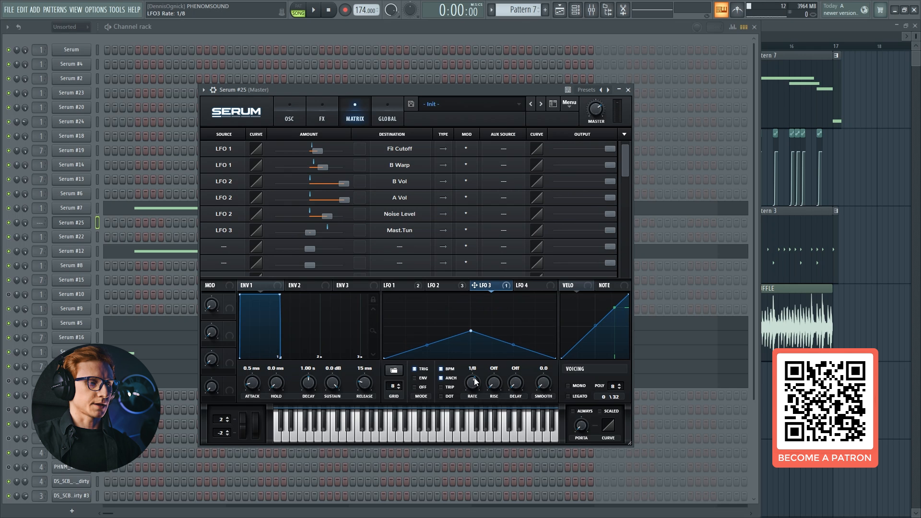
pyautogui.moveTo(475, 382); pyautogui.dragTo(472, 376)
pyautogui.press('c')
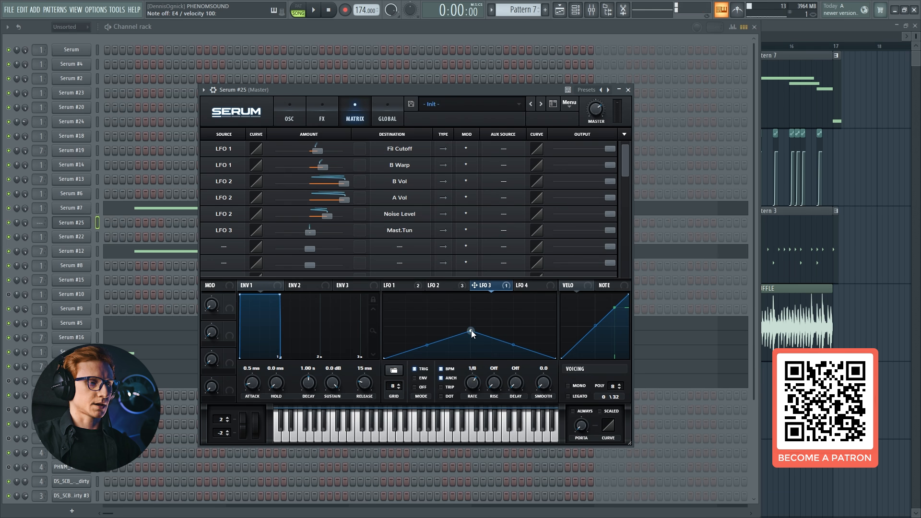
pyautogui.press('c')
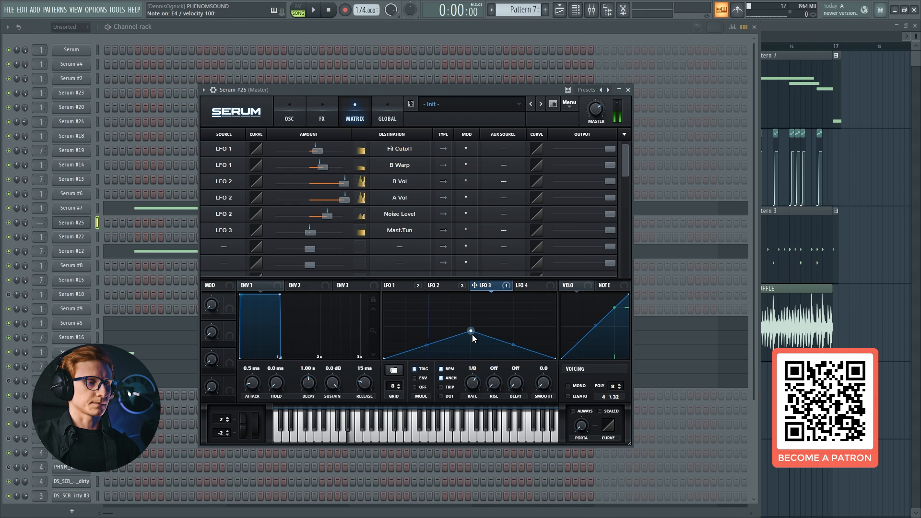
pyautogui.moveTo(472, 335)
pyautogui.mouseDown()
pyautogui.moveTo(472, 303)
pyautogui.moveTo(469, 330)
pyautogui.mouseUp()
pyautogui.press('v')
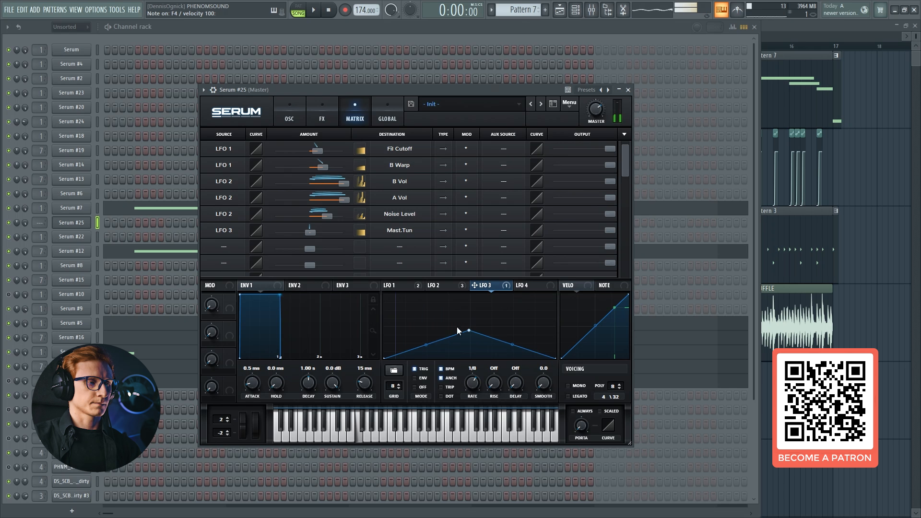
# Add a modulation matrix routing from LFO 1 to Mast.Tun in the seventh row and play test notes
pyautogui.click(289, 114)
pyautogui.moveTo(334, 88)
pyautogui.mouseDown()
pyautogui.moveTo(347, 93)
pyautogui.moveTo(348, 82)
pyautogui.mouseUp()
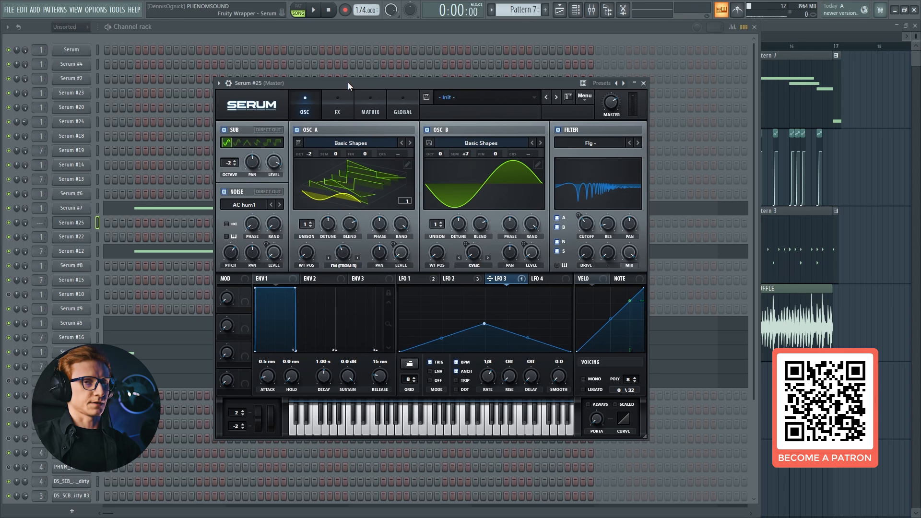
pyautogui.click(419, 280)
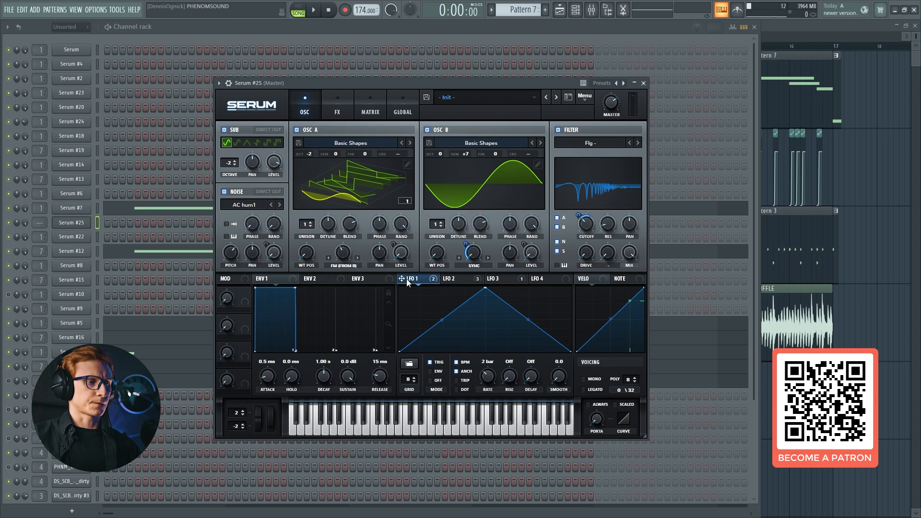
pyautogui.click(369, 103)
pyautogui.click(403, 246)
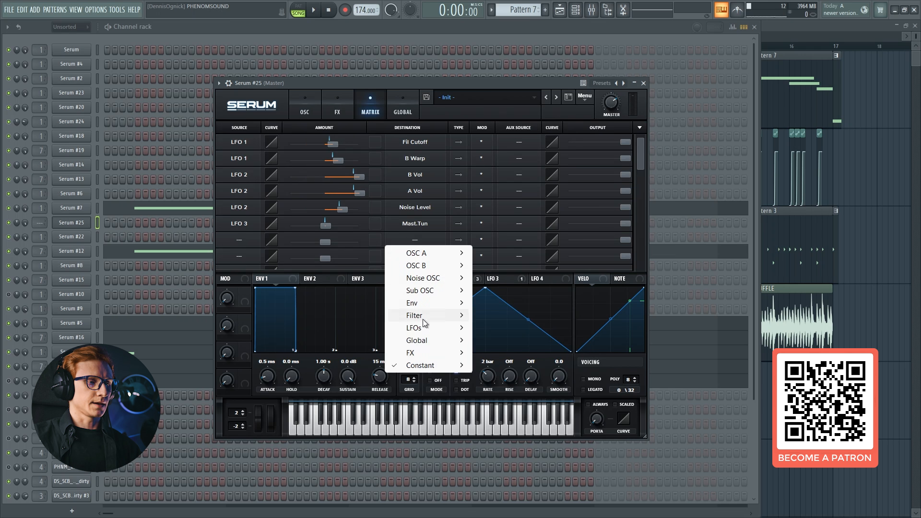
pyautogui.moveTo(438, 340)
pyautogui.click(496, 341)
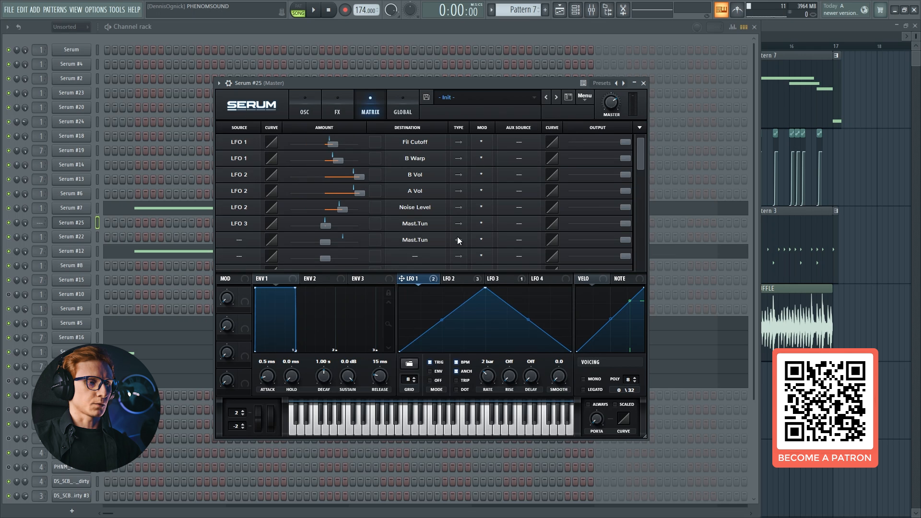
pyautogui.click(245, 242)
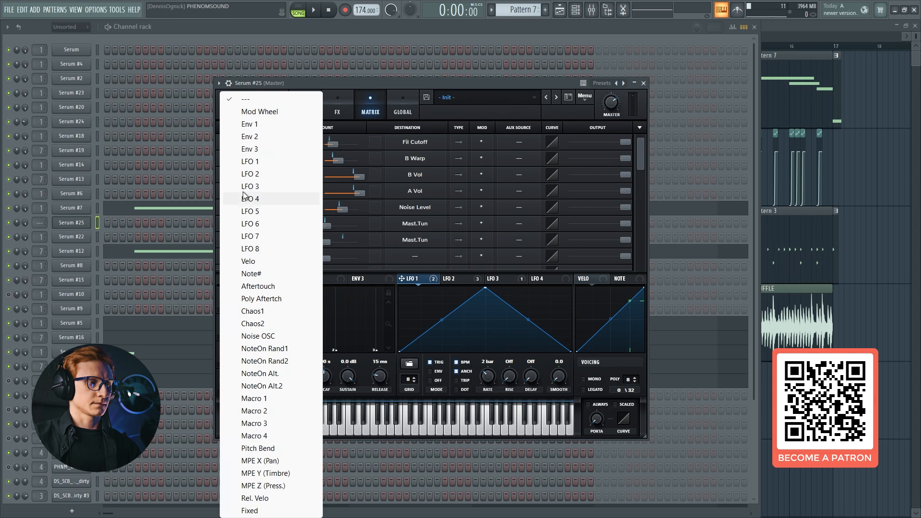
pyautogui.click(250, 161)
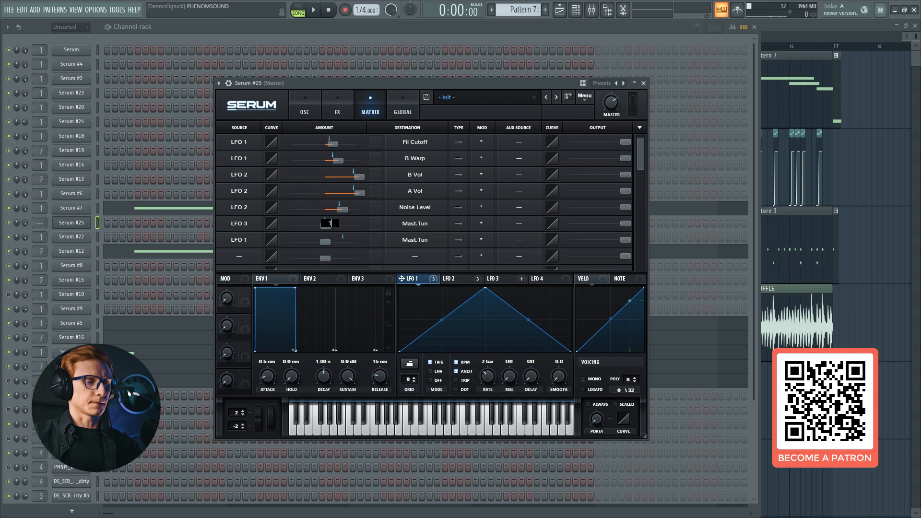
pyautogui.press('x')
pyautogui.press('x')
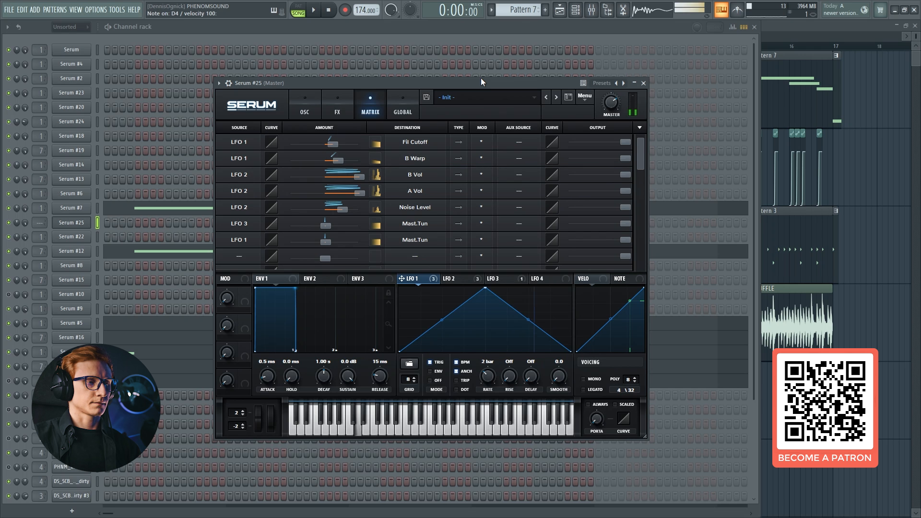
# Enable the Distortion effect in Zero-Square mode, raise its drive well above 24%, and play a test note
pyautogui.click(337, 107)
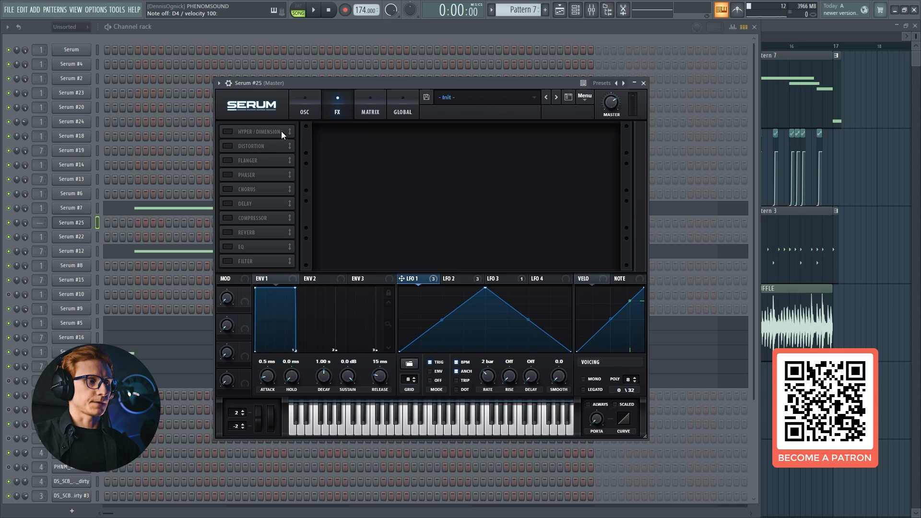
pyautogui.click(227, 146)
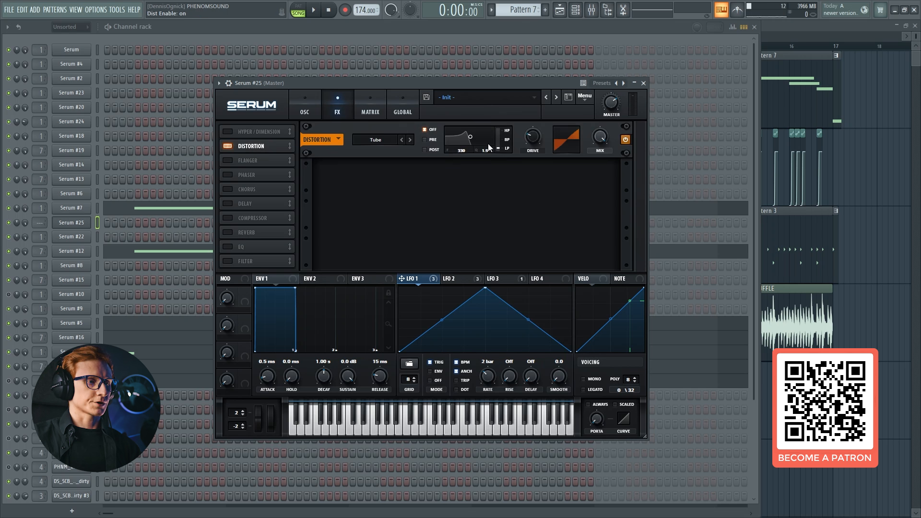
pyautogui.click(389, 139)
pyautogui.click(386, 239)
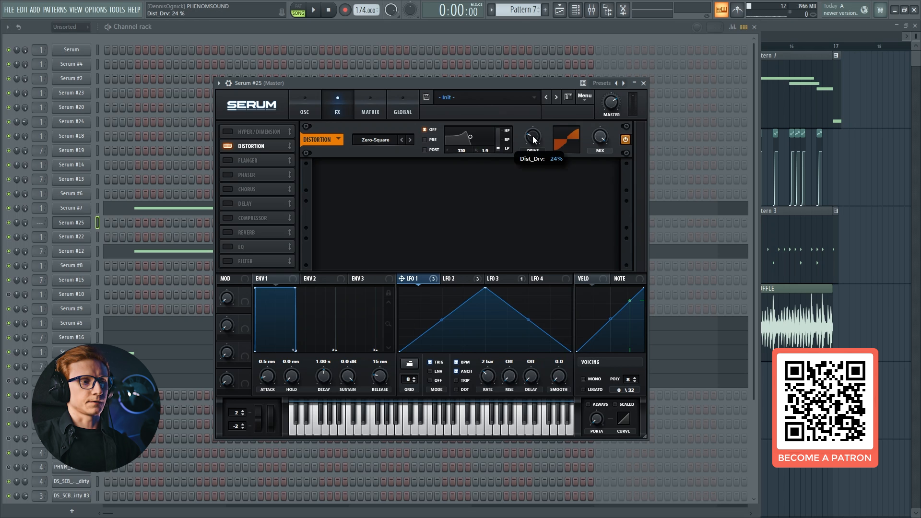
pyautogui.moveTo(534, 137); pyautogui.dragTo(539, 115)
pyautogui.press('x')
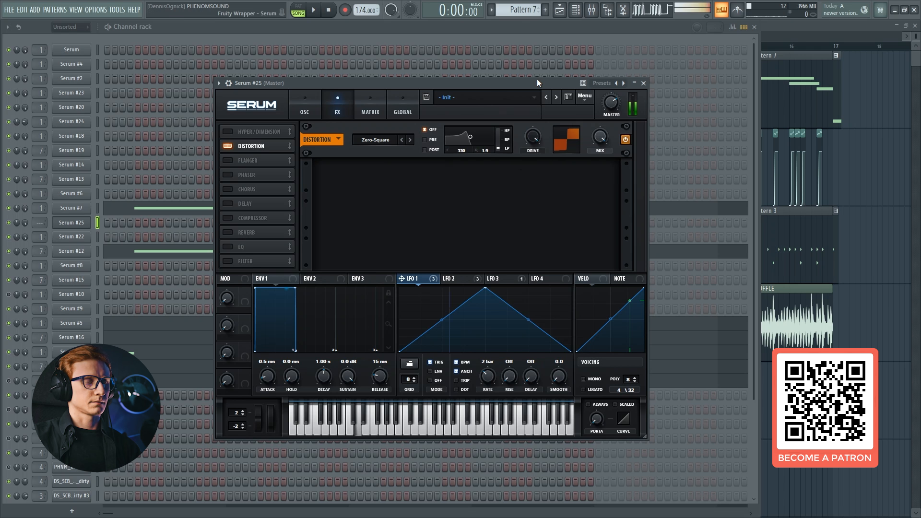
# Try the Tube distortion mode on a test note and return the mode to Zero-Square
pyautogui.click(379, 142)
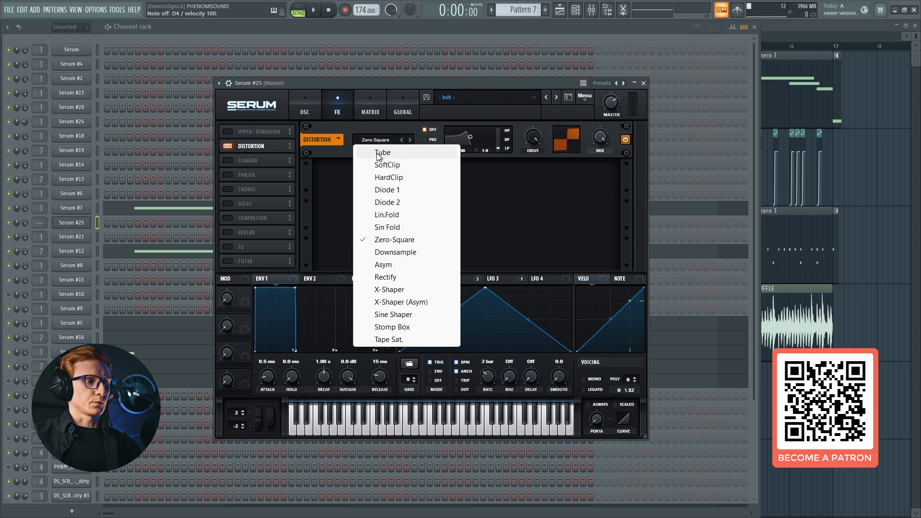
pyautogui.click(379, 152)
pyautogui.press('x')
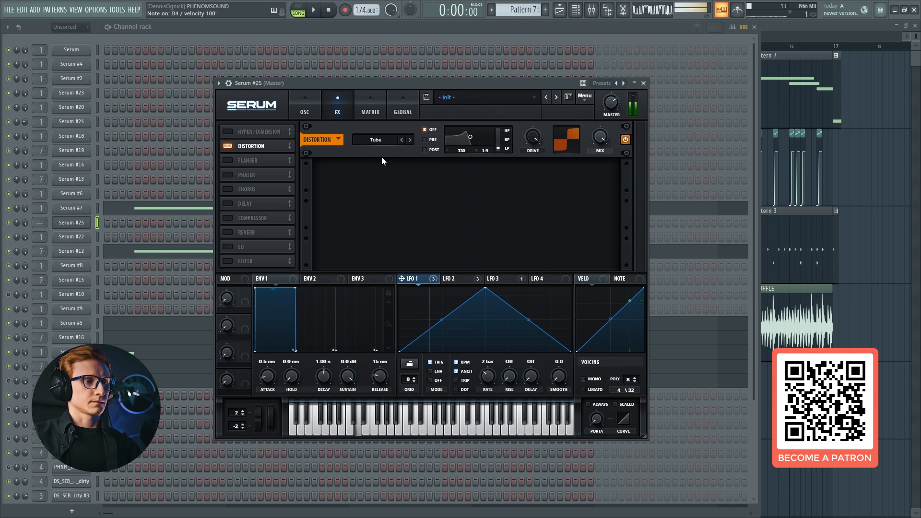
pyautogui.click(380, 140)
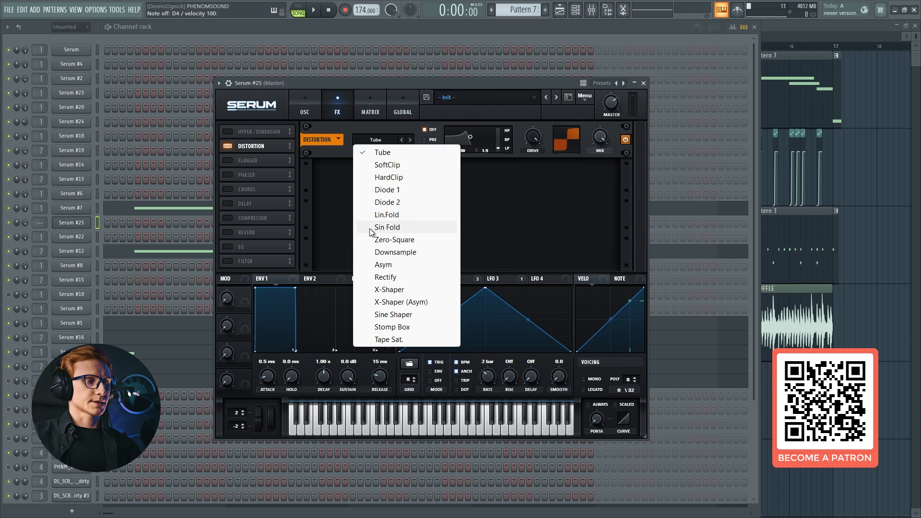
pyautogui.click(375, 239)
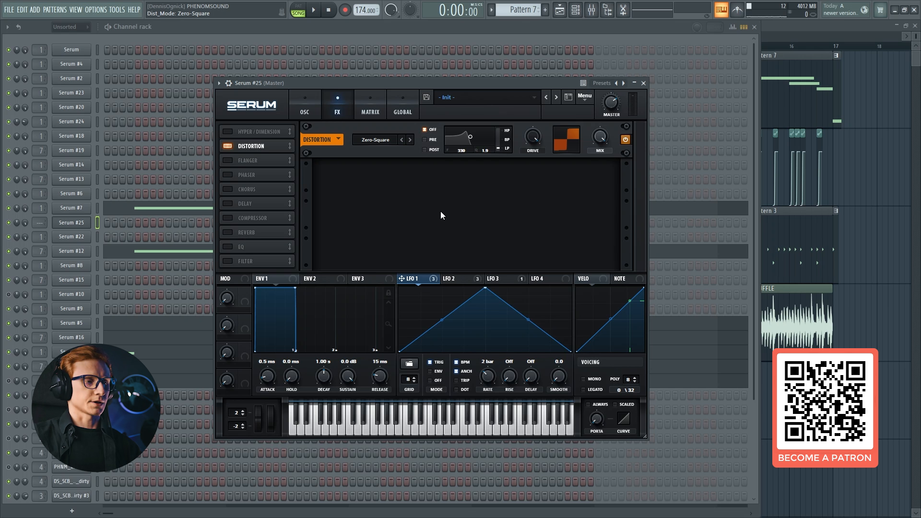
# Play E4 and D4 through the Zero-Square distortion, turn Distortion off, and replay D4 for comparison
pyautogui.press('d')
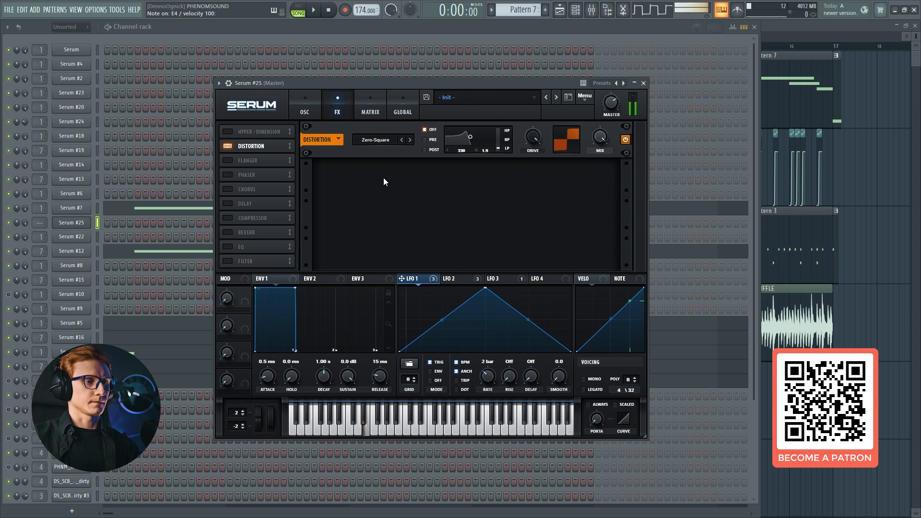
pyautogui.press('x')
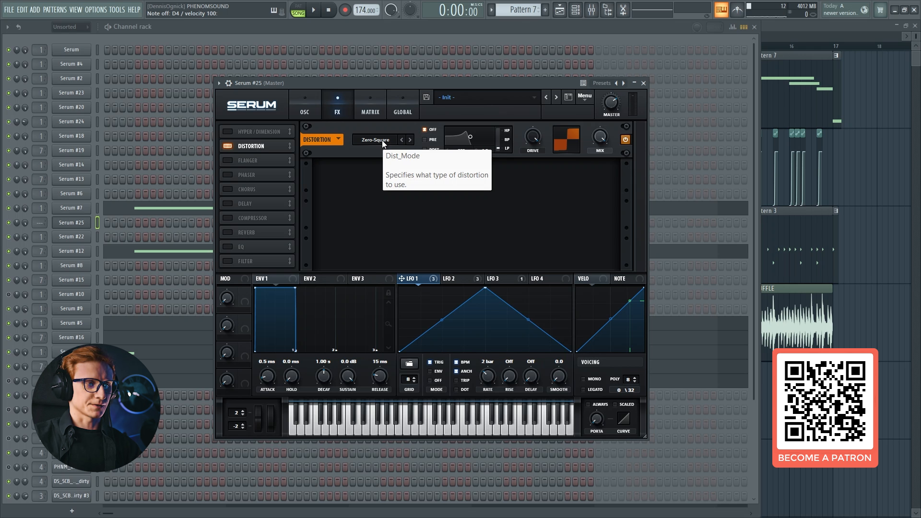
pyautogui.press('x')
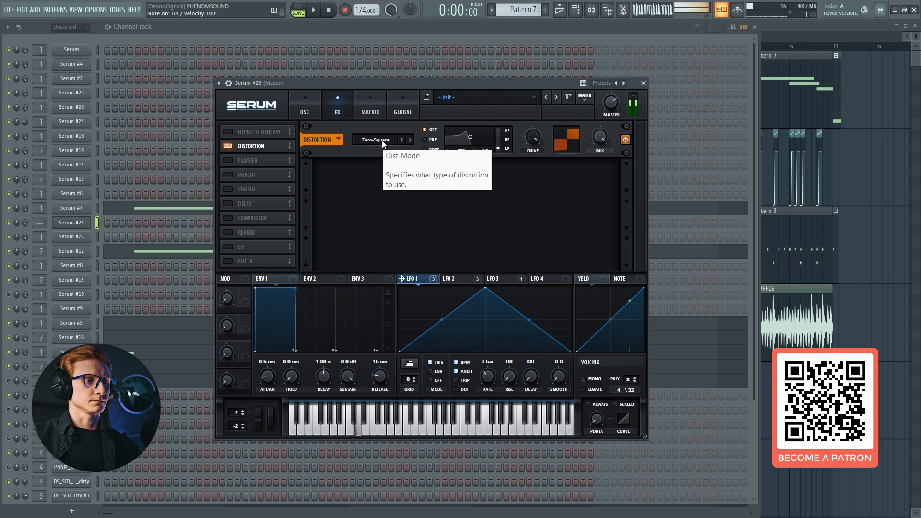
pyautogui.click(227, 146)
pyautogui.press('x')
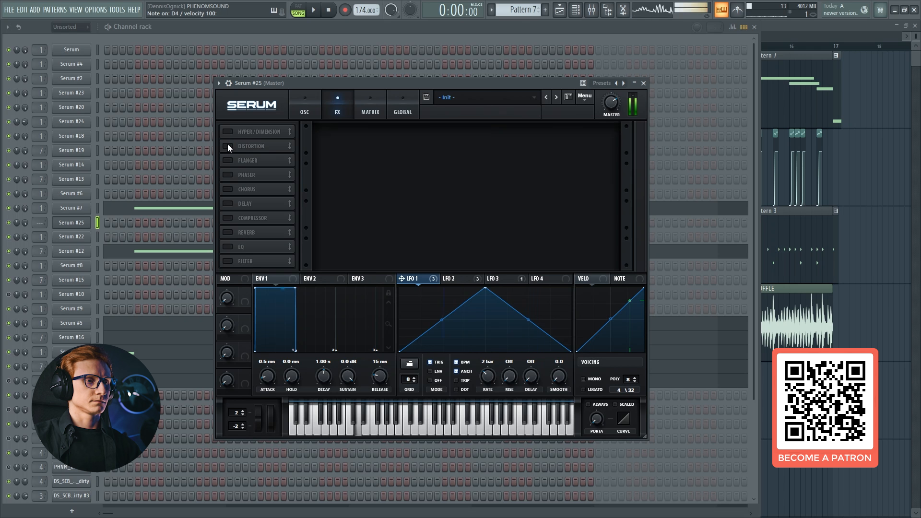
# Turn the Distortion effect back on, enable the Flanger effect, and lower the Flanger's mix
pyautogui.click(227, 146)
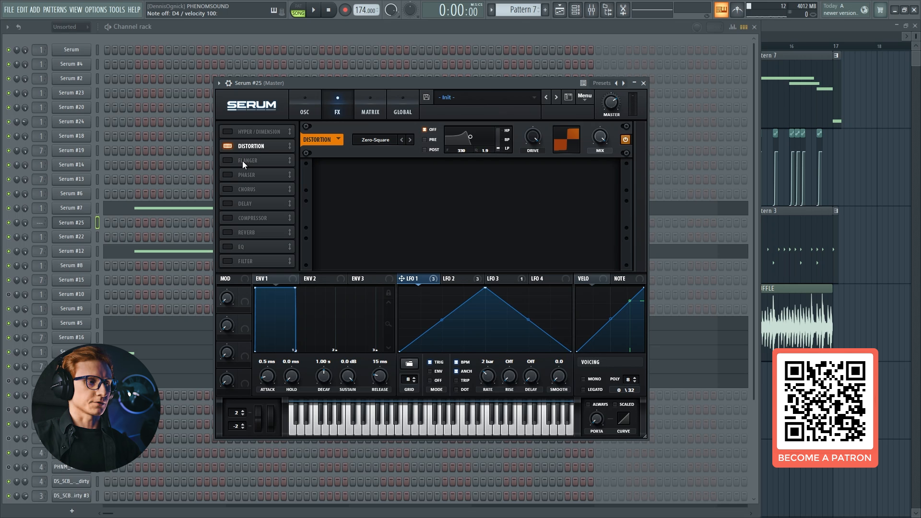
pyautogui.click(227, 160)
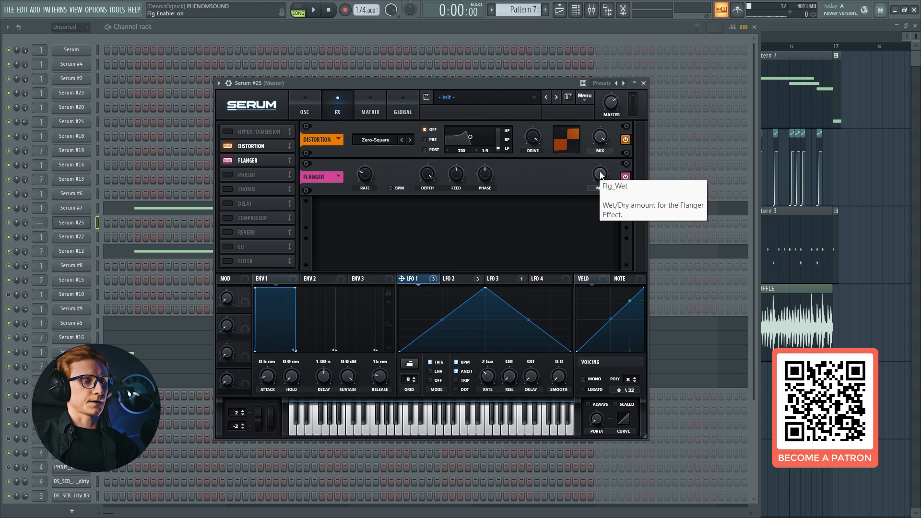
pyautogui.moveTo(601, 176); pyautogui.dragTo(595, 216)
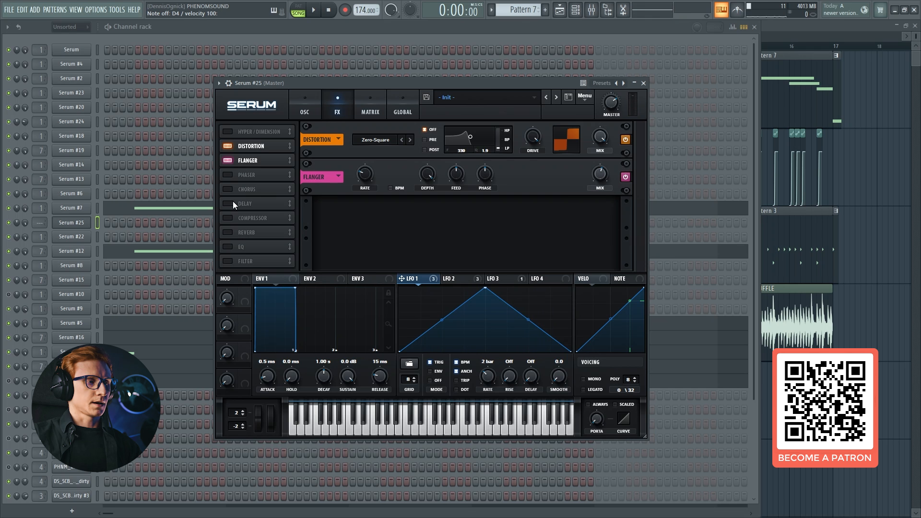
# Enable the Compressor directly after the Flanger in the effects chain, switch it to Multiband, and raise its gain above 4.8 dB
pyautogui.click(232, 221)
pyautogui.moveTo(232, 221); pyautogui.dragTo(252, 181)
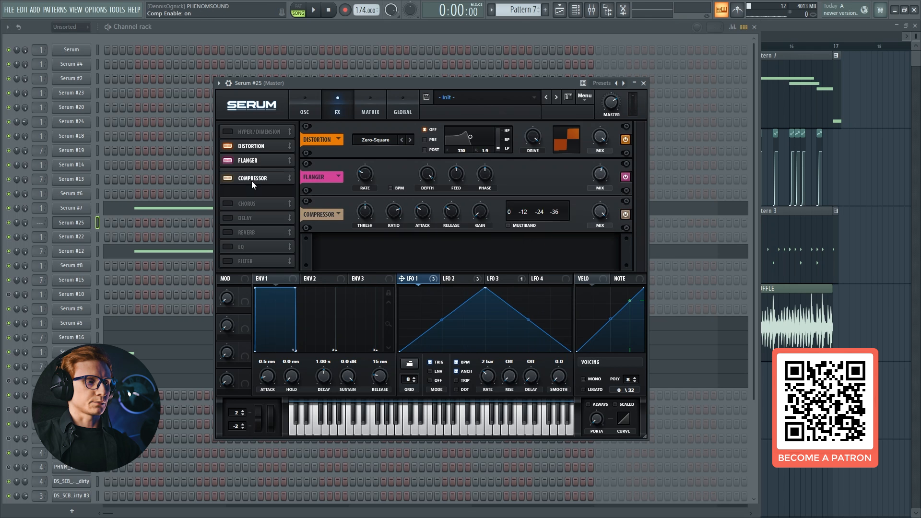
pyautogui.click(514, 224)
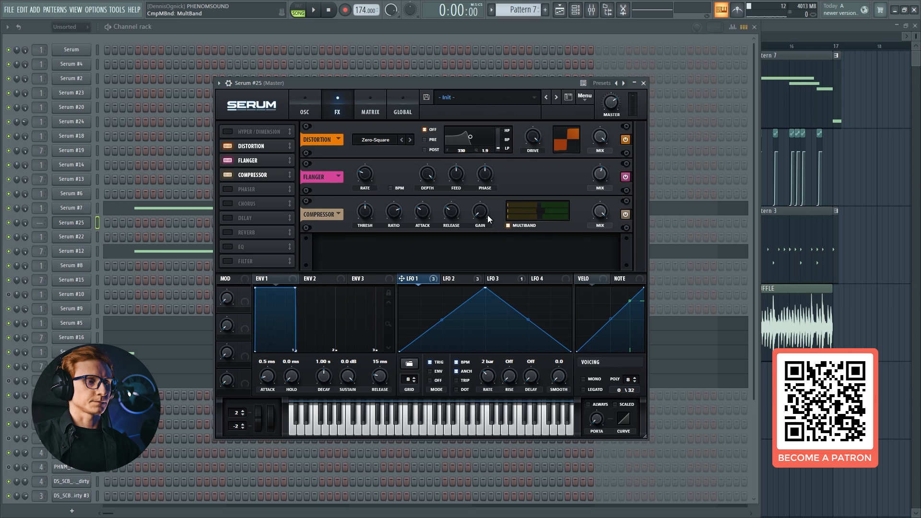
pyautogui.moveTo(485, 214)
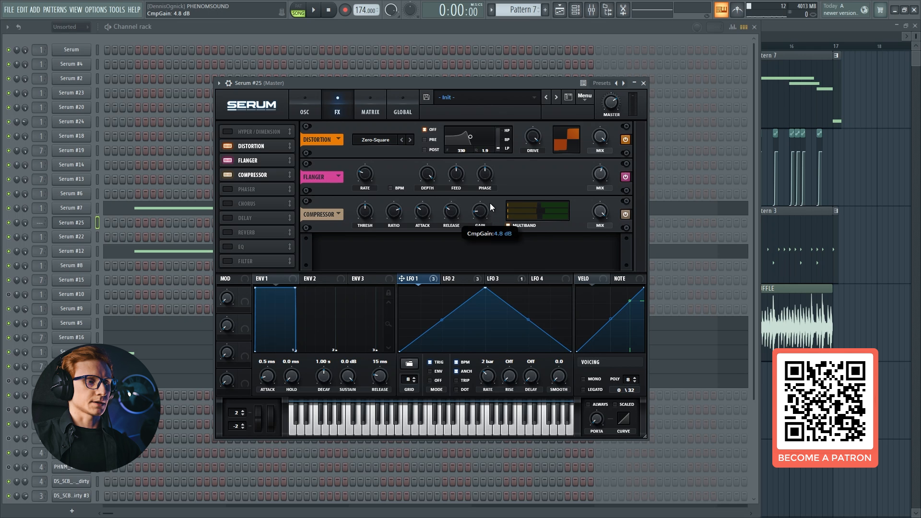
pyautogui.moveTo(491, 203); pyautogui.dragTo(497, 182)
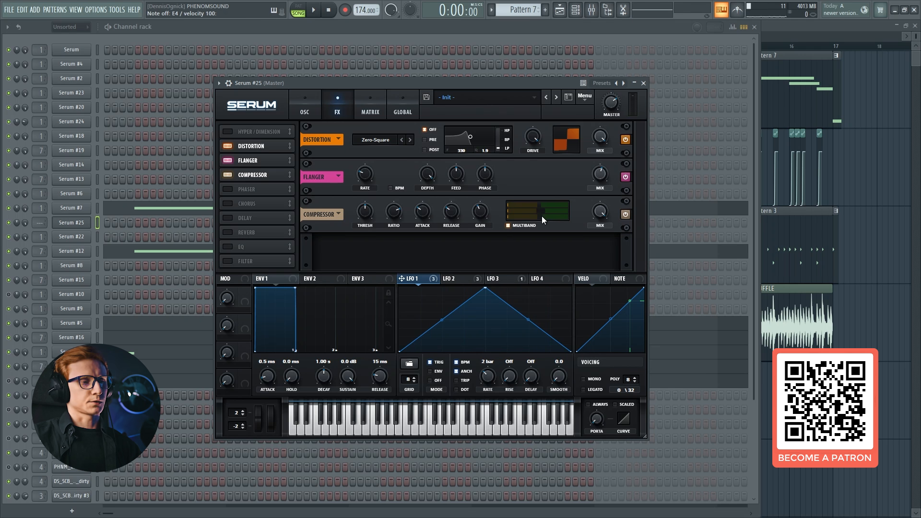
# Play a test note and raise the multiband compressor's low band to 132%
pyautogui.press('c')
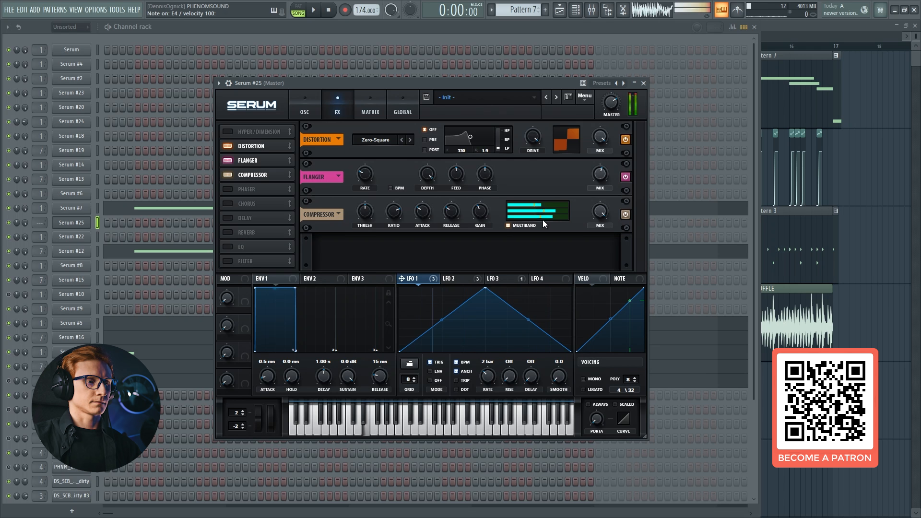
pyautogui.moveTo(548, 216); pyautogui.dragTo(559, 215)
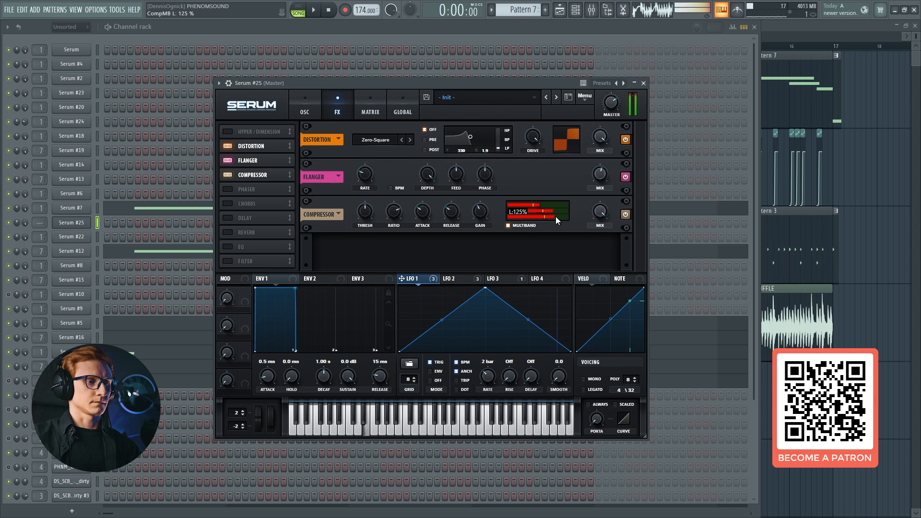
pyautogui.click(312, 106)
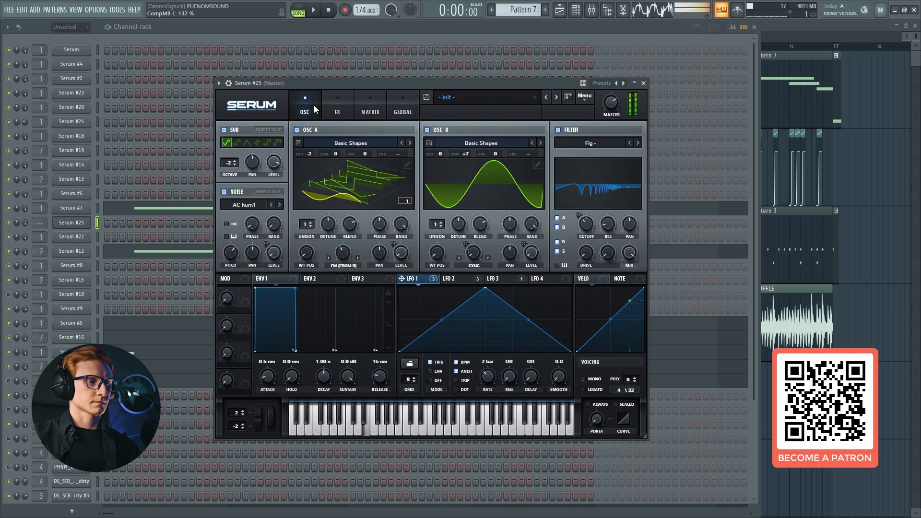
pyautogui.click(339, 108)
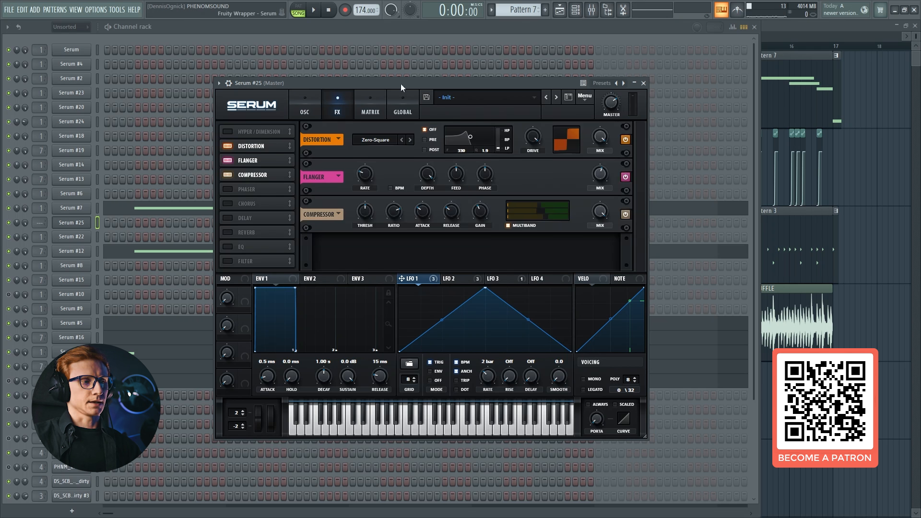
# Raise the flanger filter's resonance and play E4 to hear the change
pyautogui.click(312, 103)
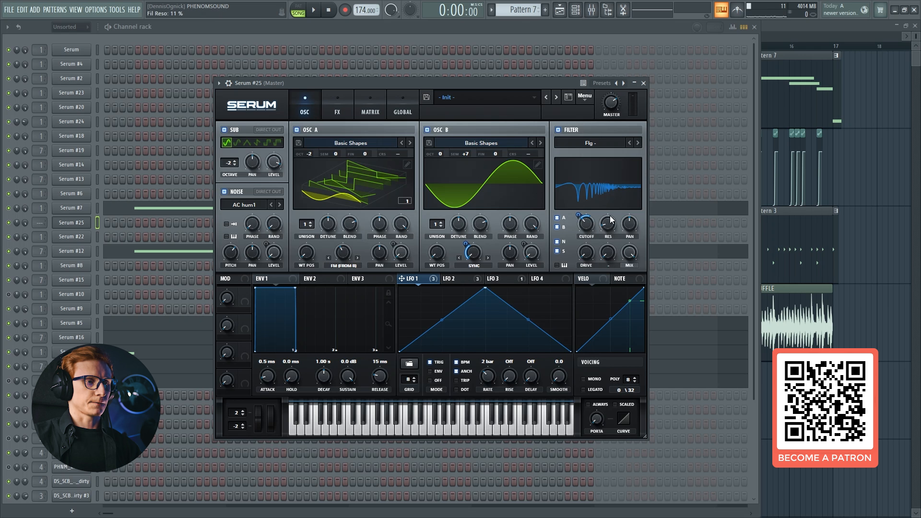
pyautogui.moveTo(607, 222); pyautogui.dragTo(617, 194)
pyautogui.press('c')
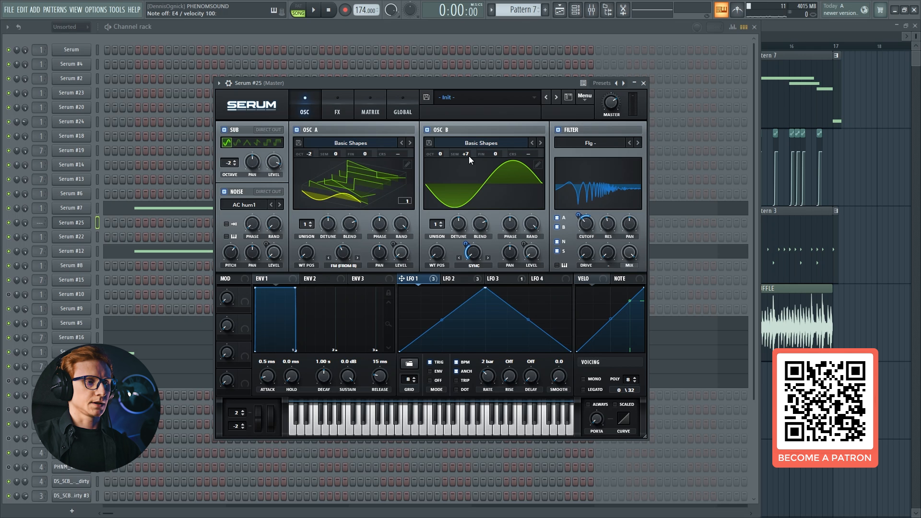
# Try changing oscillator B's semitone tuning and the LFO 1 amount on its Sync warp while playing E4
pyautogui.moveTo(466, 154); pyautogui.dragTo(481, 134)
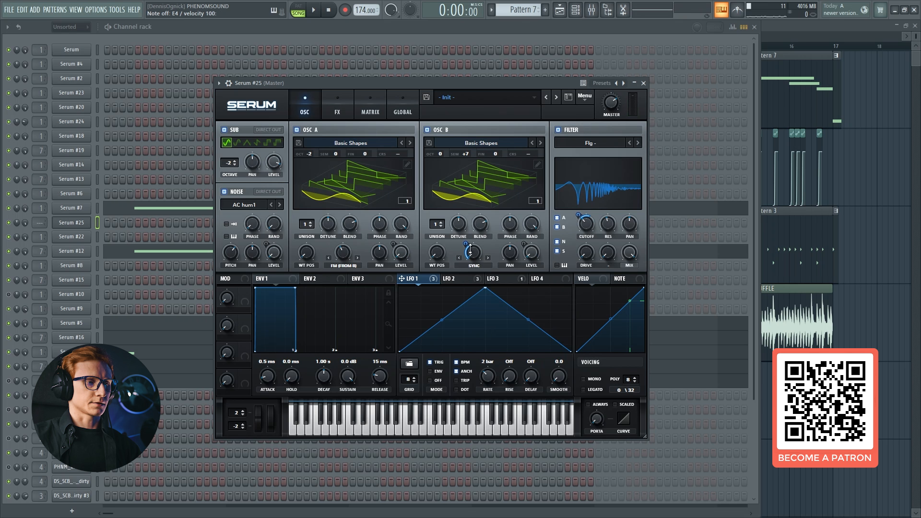
pyautogui.moveTo(470, 248); pyautogui.dragTo(470, 250)
pyautogui.press('c')
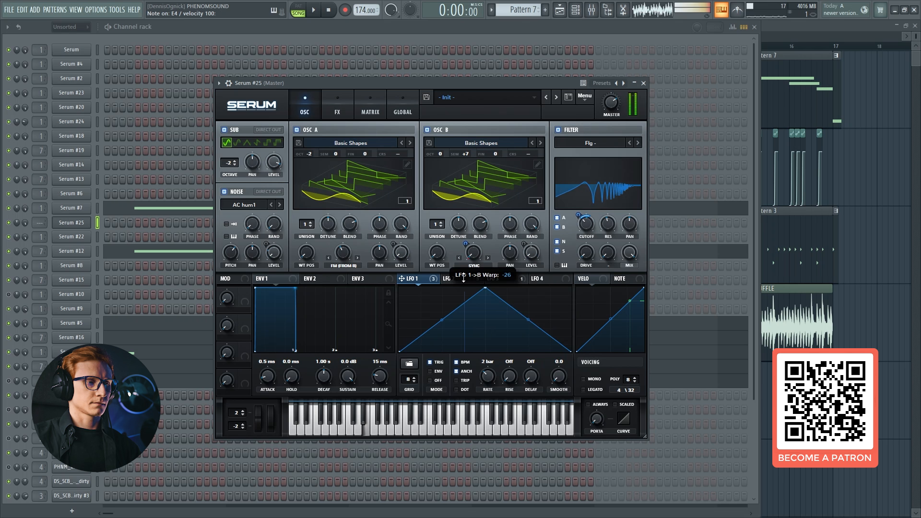
pyautogui.moveTo(464, 277); pyautogui.dragTo(472, 252)
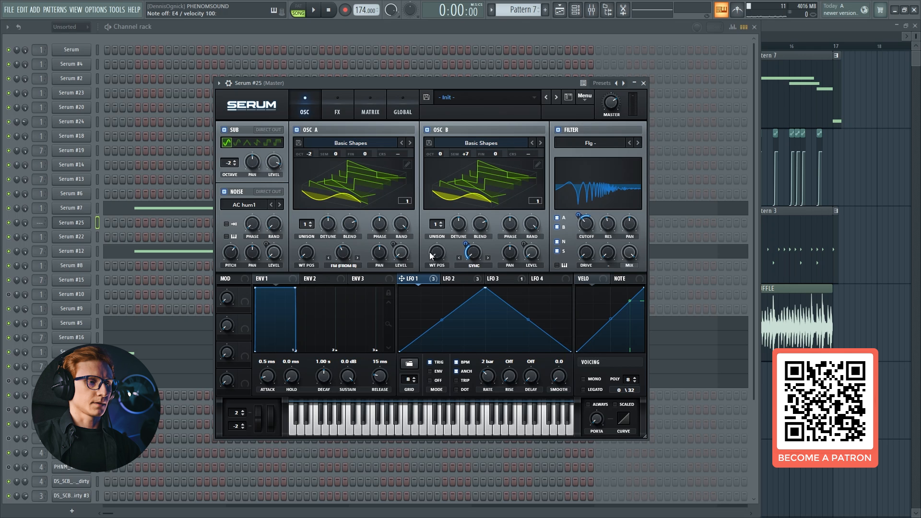
# Close the Serum #25 window and open the OTT plugin on mixer Insert 1
pyautogui.click(69, 222)
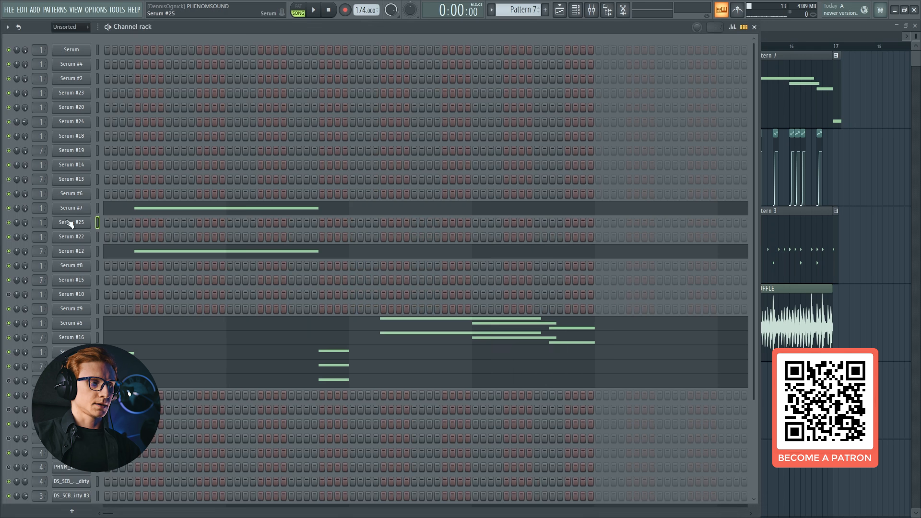
pyautogui.click(593, 12)
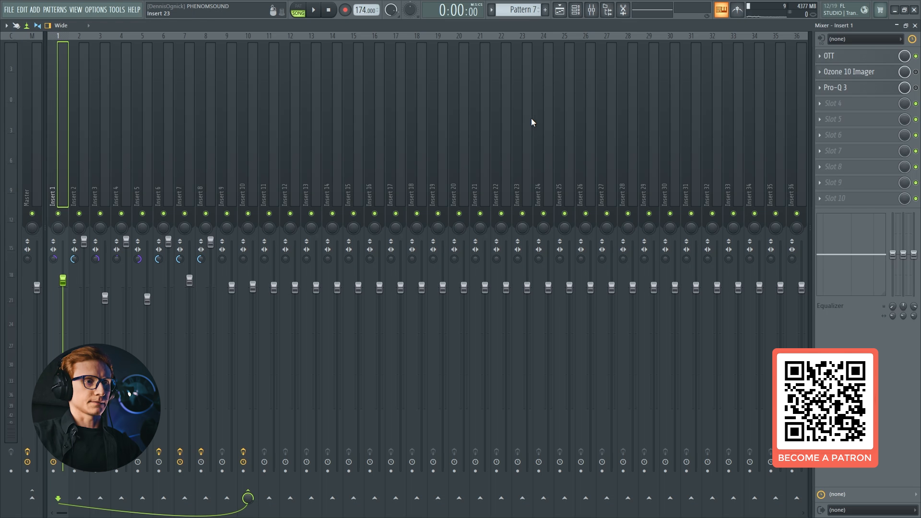
pyautogui.click(869, 57)
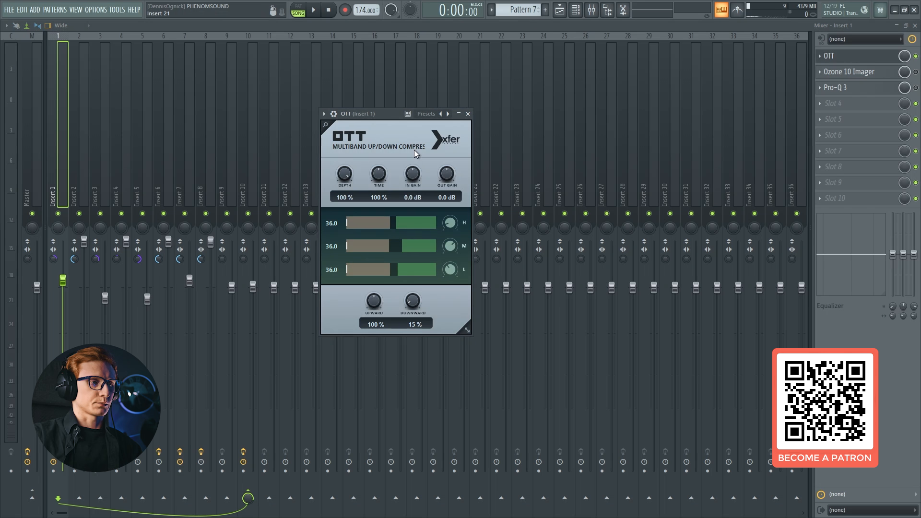
# Solo mixer Insert 1 during playback and compare the bass with OTT bypassed and enabled
pyautogui.press('space')
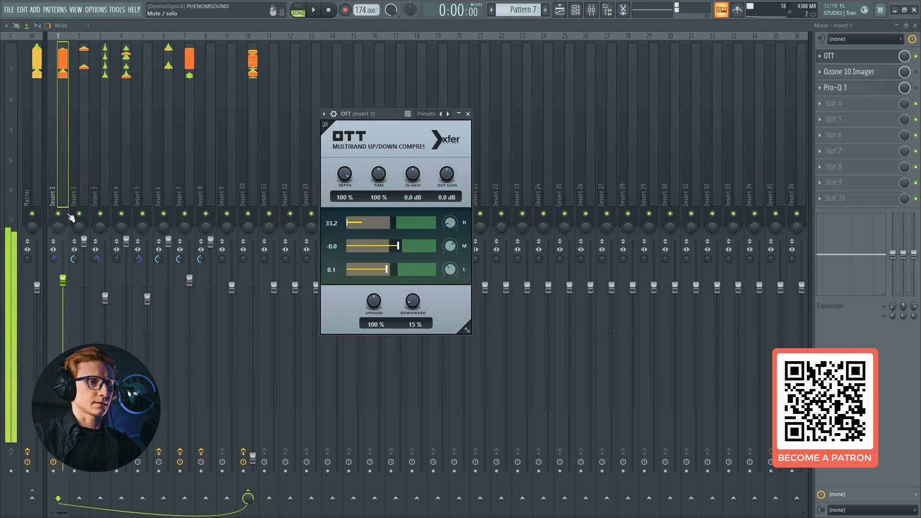
pyautogui.rightClick(58, 213)
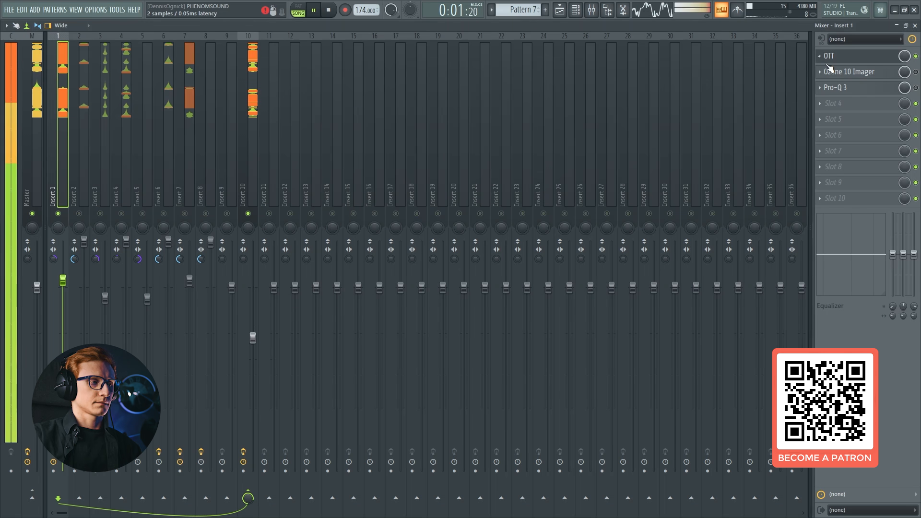
pyautogui.click(916, 56)
pyautogui.click(871, 57)
pyautogui.press('space')
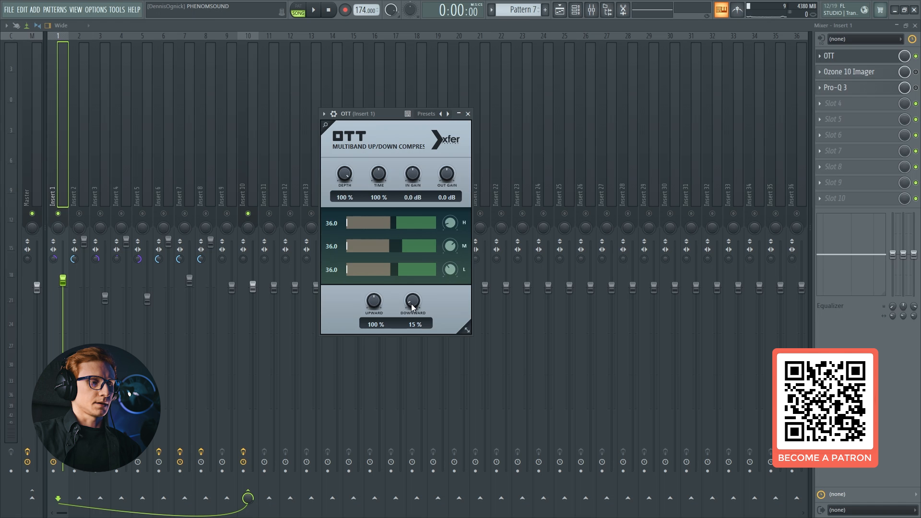
# Enable Ozone 10 Imager on Insert 1 and set the stereo width of band 1 to -100
pyautogui.click(830, 72)
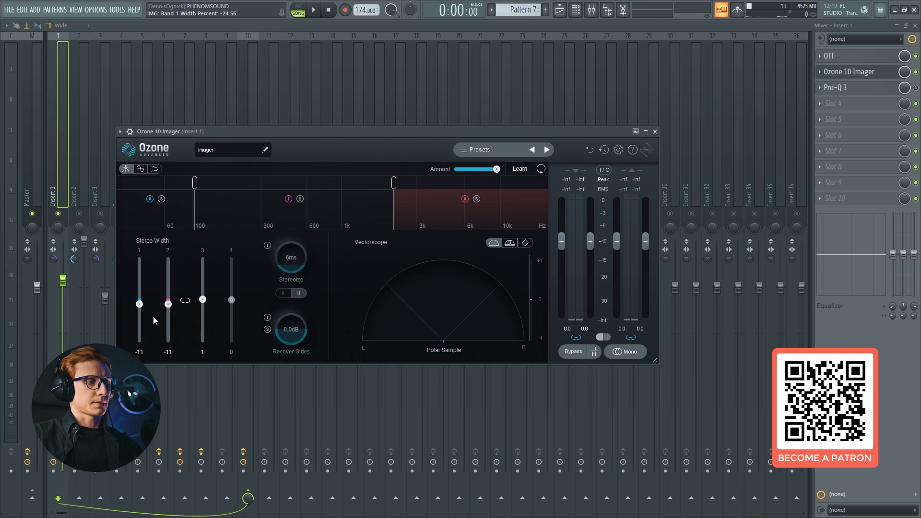
pyautogui.moveTo(138, 268); pyautogui.dragTo(139, 311)
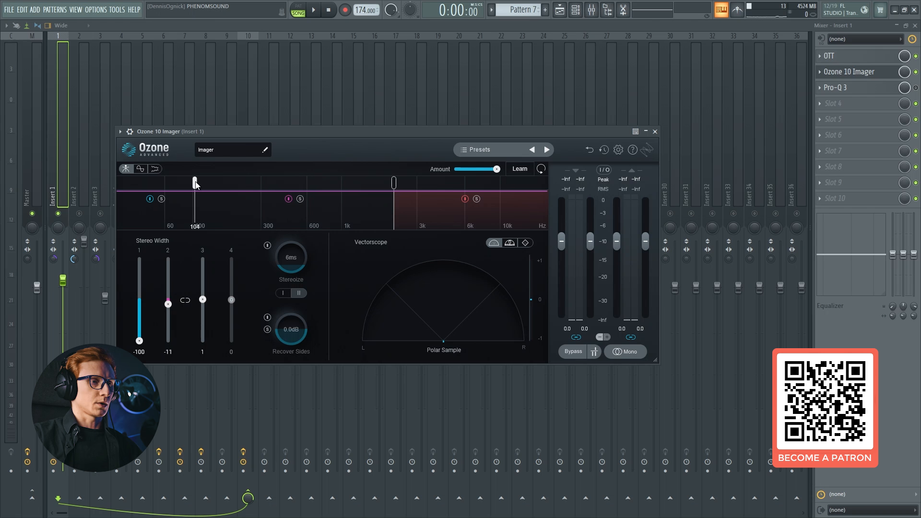
pyautogui.click(848, 71)
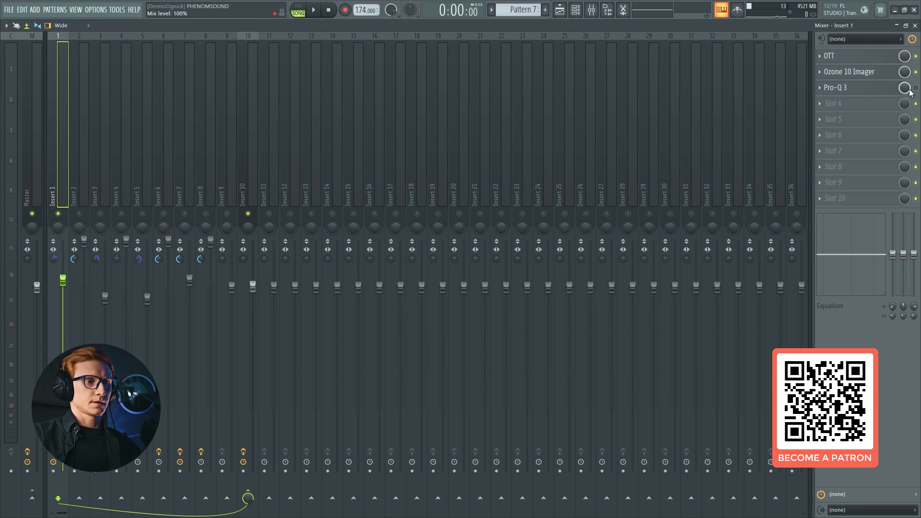
# Enable Pro-Q 3 on Insert 1, compare playback with the EQ bypassed and active, and leave it on
pyautogui.click(836, 87)
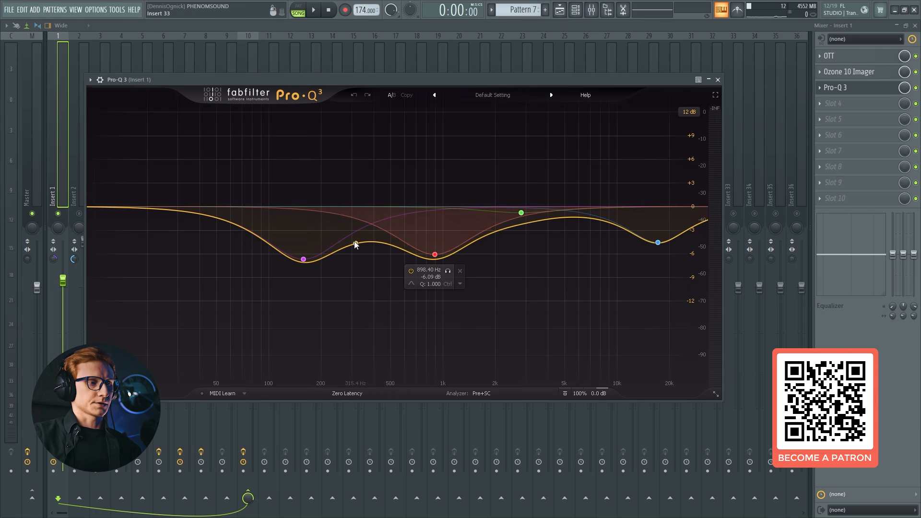
pyautogui.press('space')
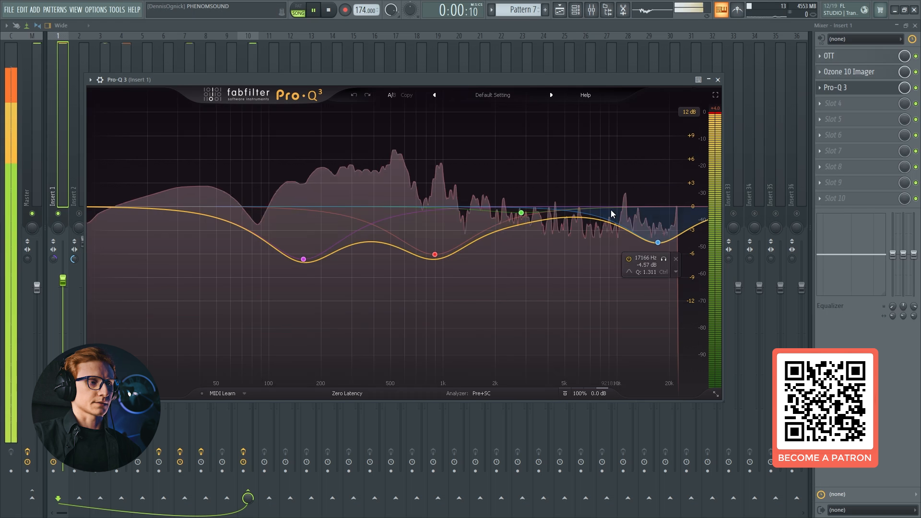
pyautogui.click(893, 88)
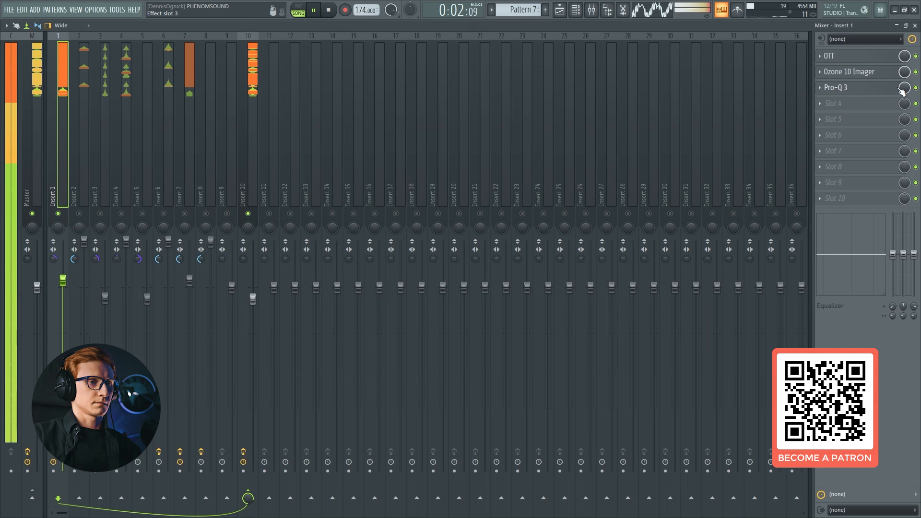
pyautogui.click(916, 88)
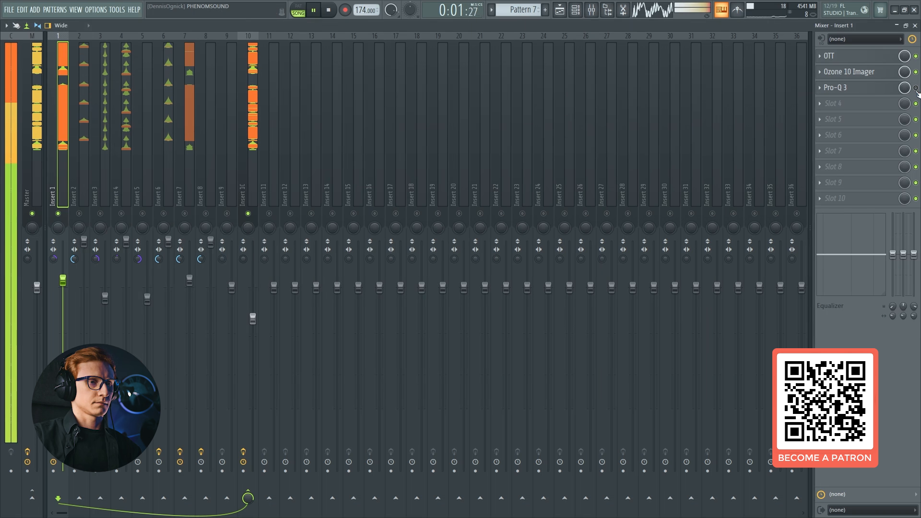
pyautogui.press('space')
pyautogui.press('space')
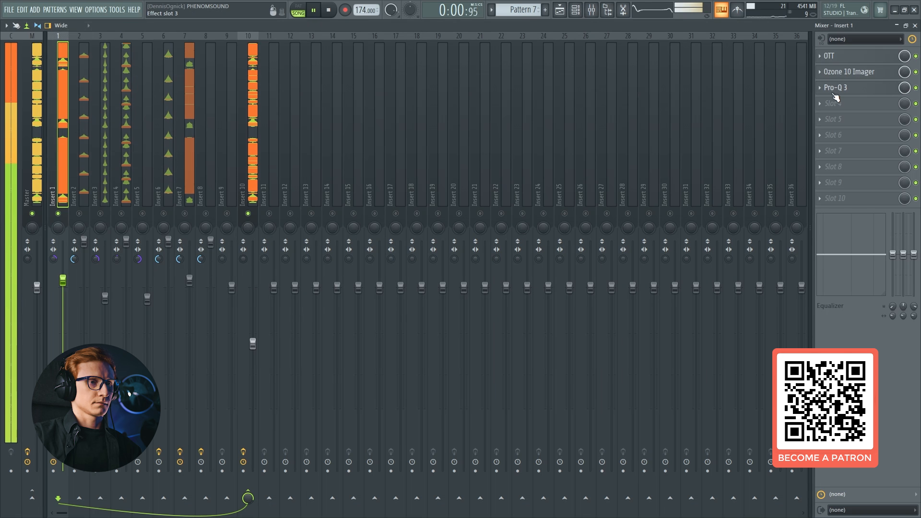
pyautogui.click(845, 91)
pyautogui.press('space')
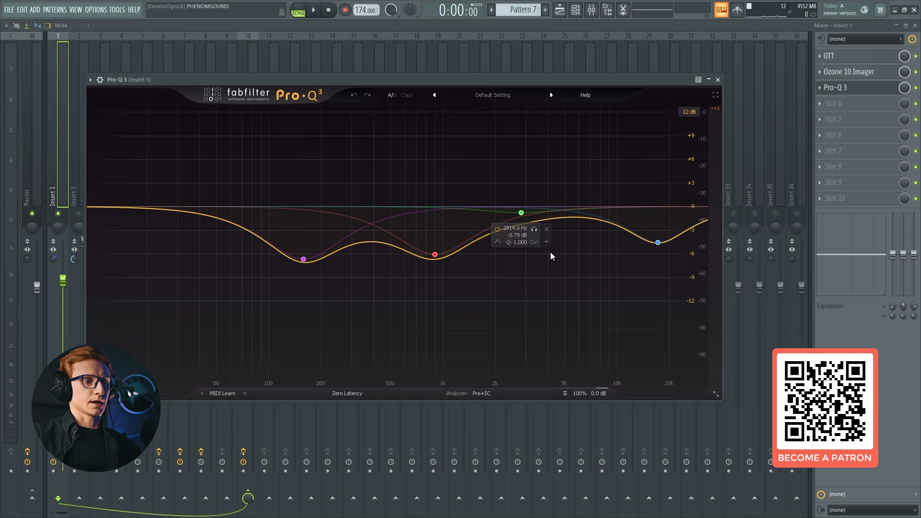
pyautogui.press('Escape')
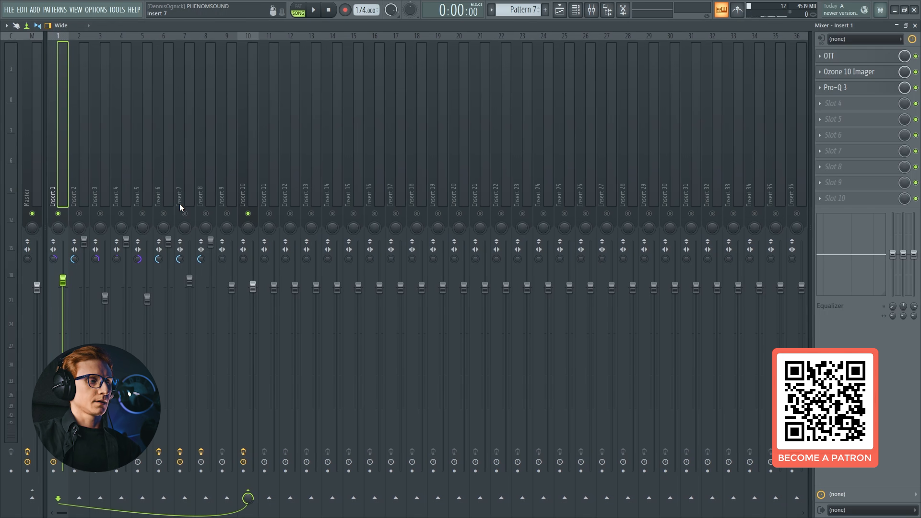
# Clone the Serum #25 channel and route the clone to mixer Insert 7, soloing that insert
pyautogui.rightClick(184, 213)
pyautogui.press('F9')
pyautogui.rightClick(82, 224)
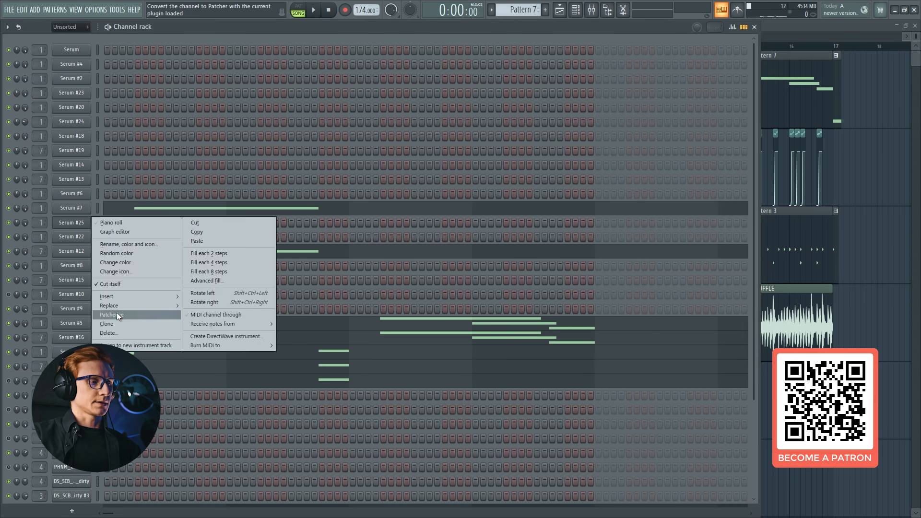
pyautogui.click(114, 322)
pyautogui.click(72, 239)
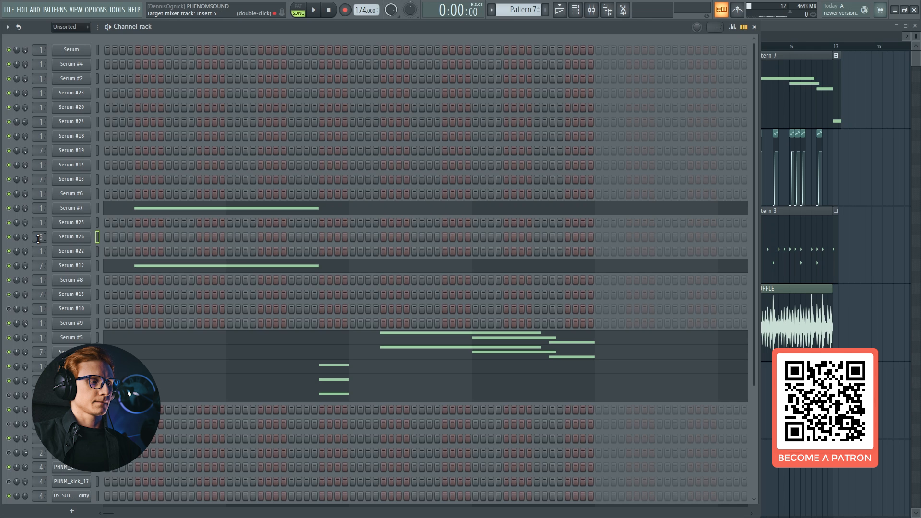
pyautogui.press('F9')
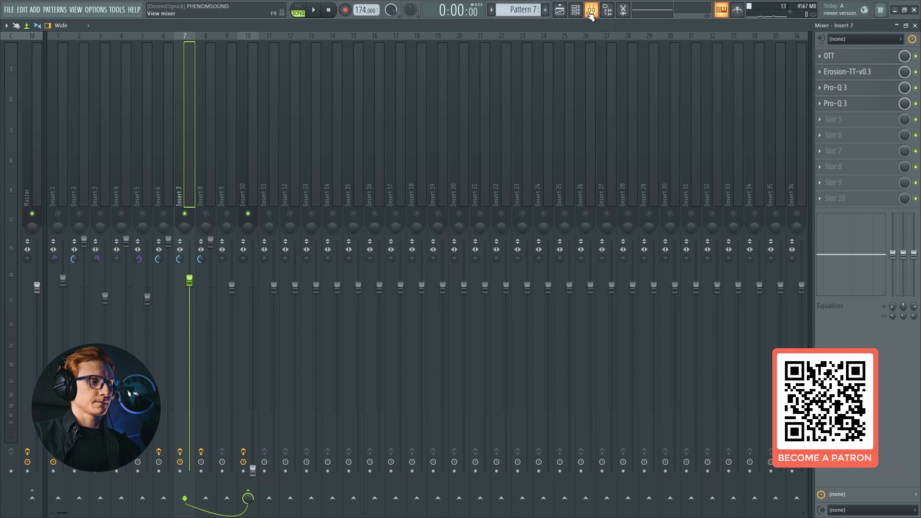
# Switch to pattern playback and examine the EQ curve of the second Pro-Q 3 on Insert 7 while the layer plays
pyautogui.press('l')
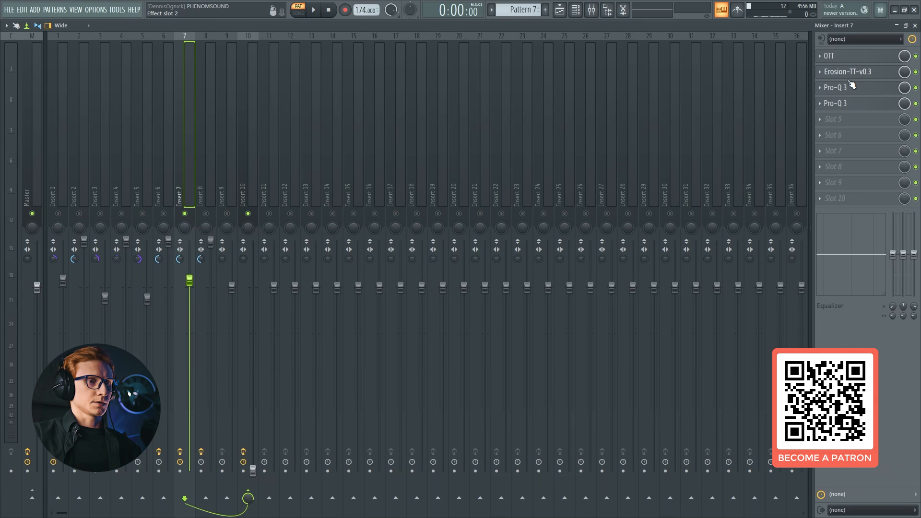
pyautogui.click(859, 104)
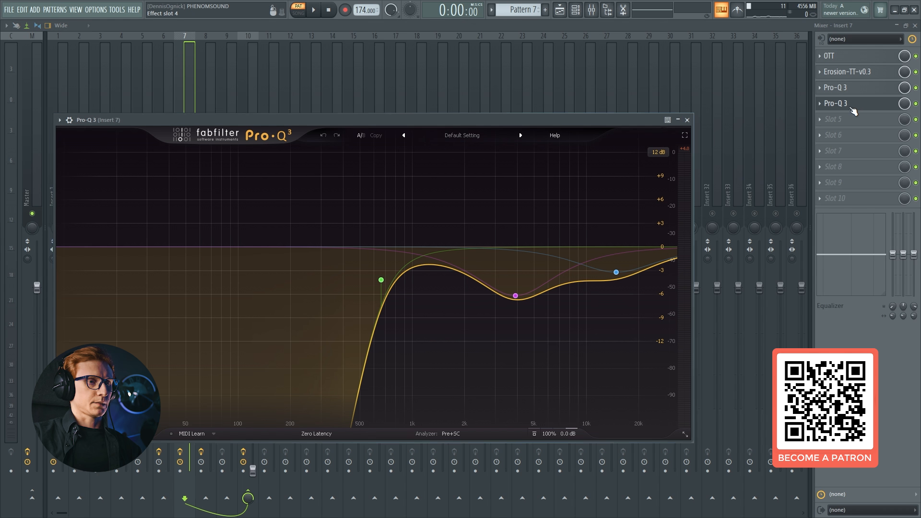
pyautogui.click(859, 104)
pyautogui.click(859, 88)
pyautogui.click(859, 104)
pyautogui.press('space')
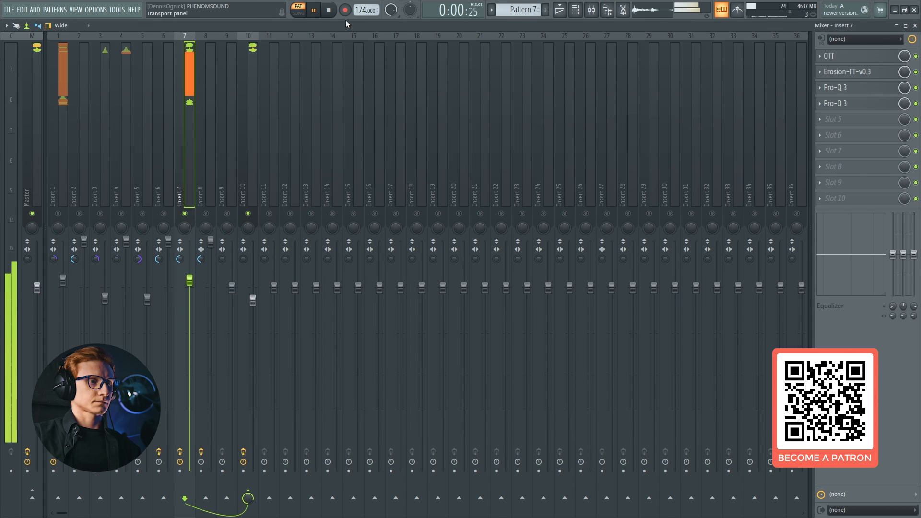
pyautogui.click(842, 106)
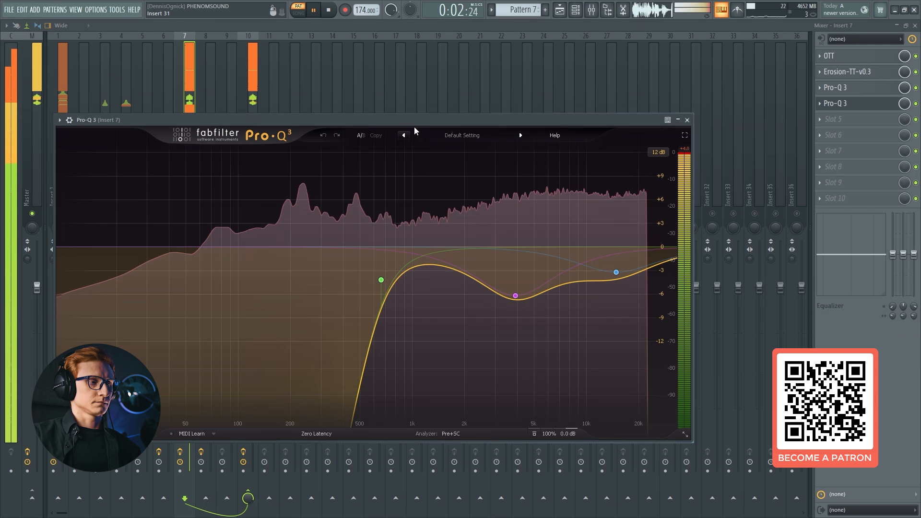
pyautogui.press('space')
pyautogui.press('Escape')
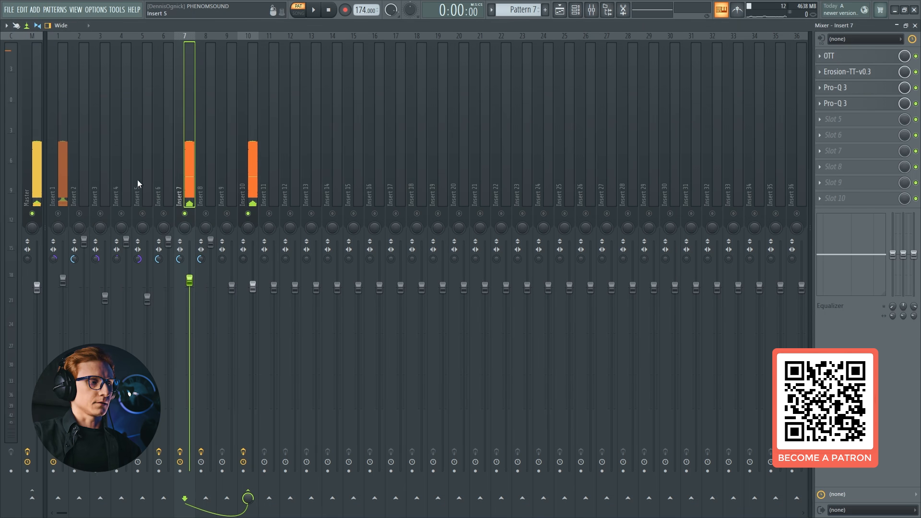
# Play the bass with Insert 1 soloed, with Insert 7 soloed, and with both layers active together
pyautogui.click(65, 202)
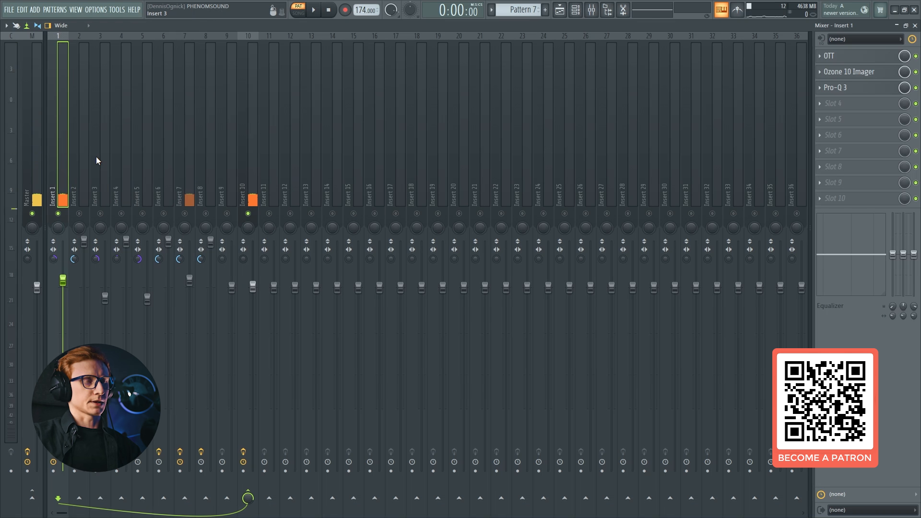
pyautogui.press('space')
pyautogui.press('space')
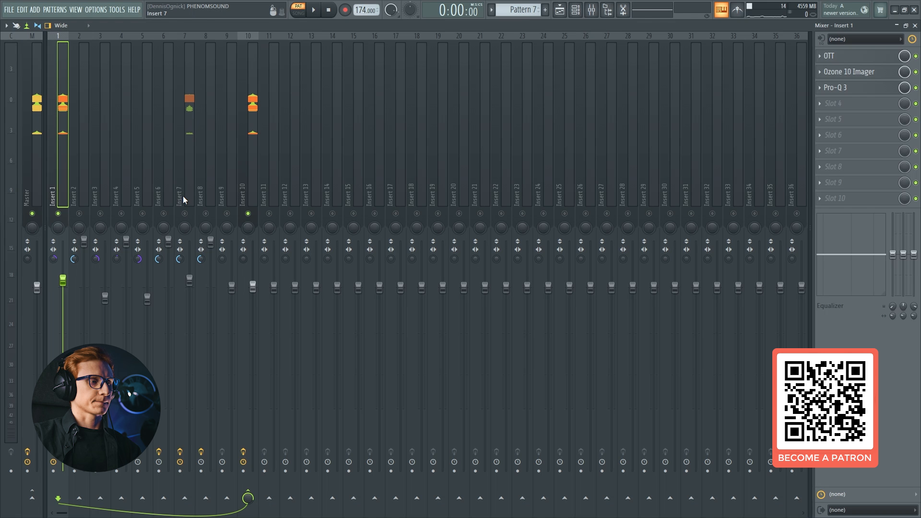
pyautogui.press('space')
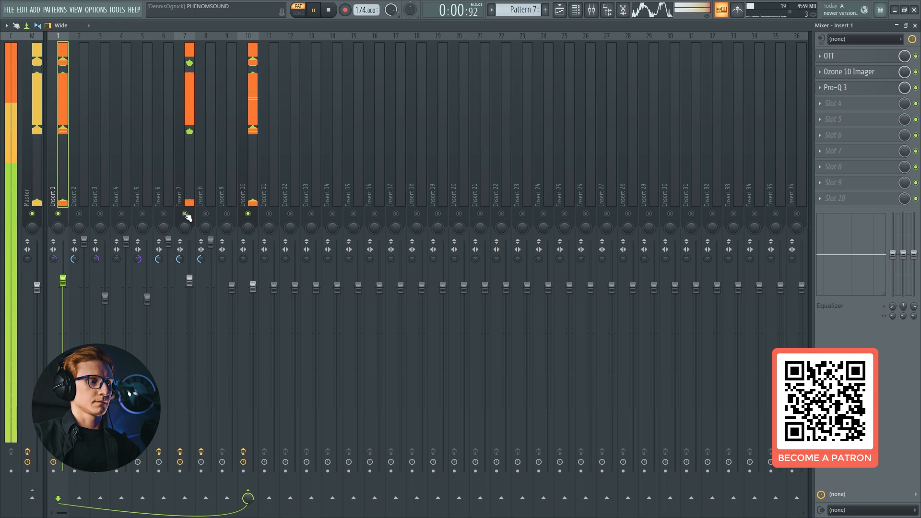
pyautogui.rightClick(185, 214)
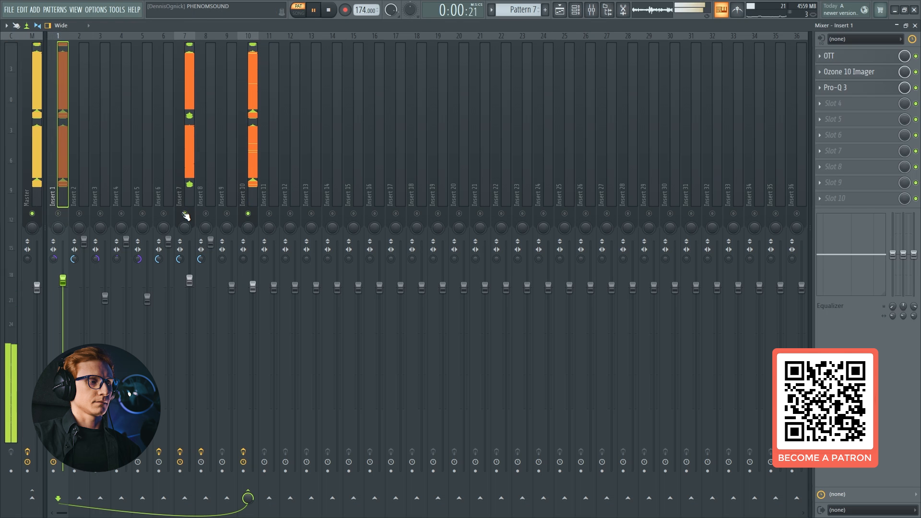
pyautogui.click(58, 213)
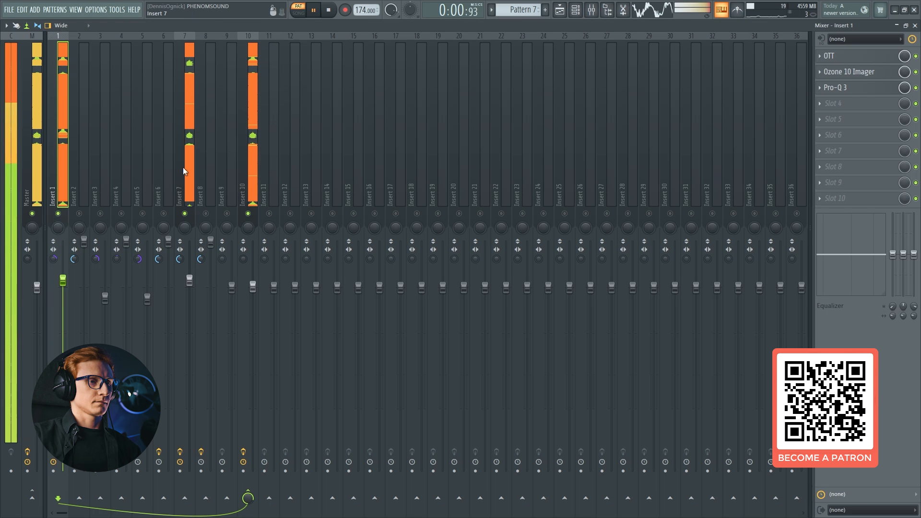
# Stop playback, select Insert 7 and review its OTT and Erosion-TT effects
pyautogui.click(190, 167)
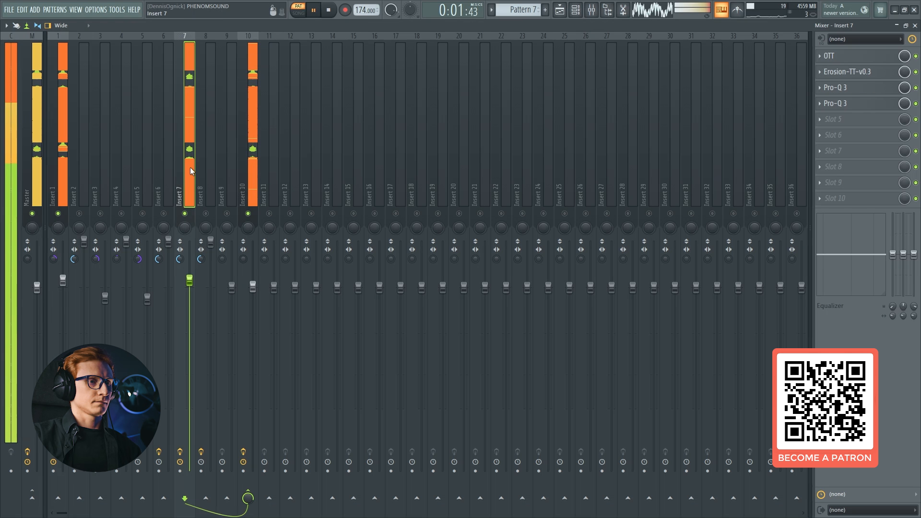
pyautogui.press('space')
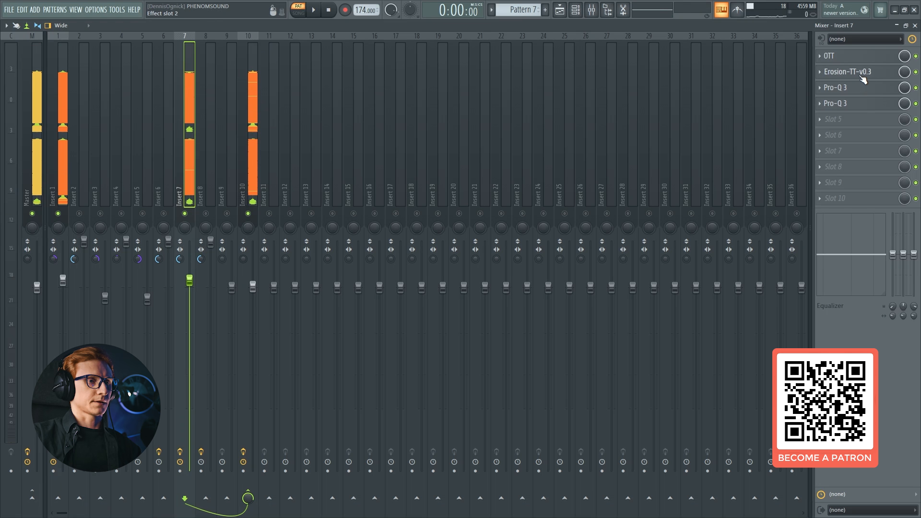
pyautogui.click(861, 77)
pyautogui.click(858, 56)
pyautogui.click(859, 72)
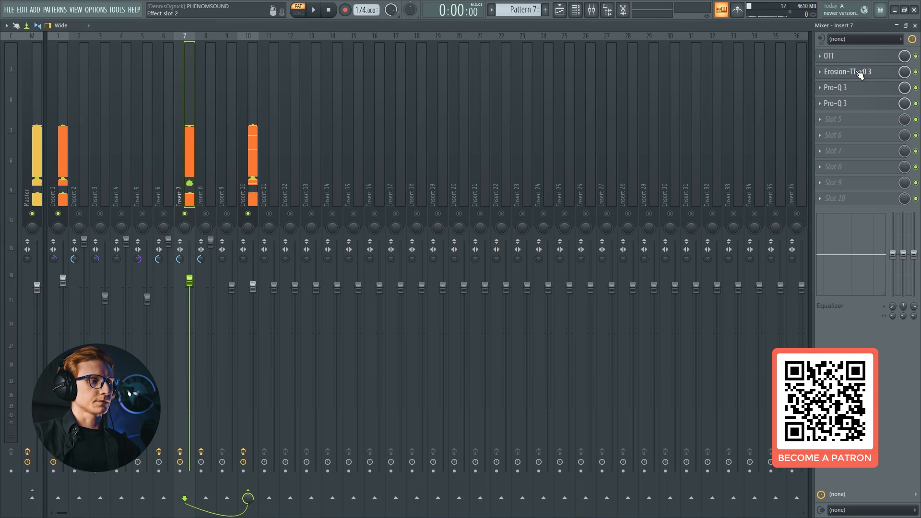
pyautogui.moveTo(137, 113); pyautogui.dragTo(444, 136)
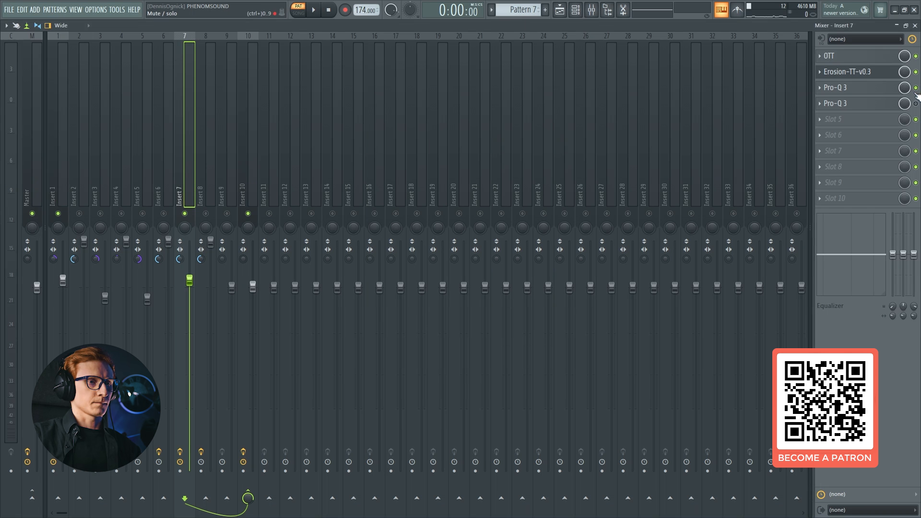
# With both Pro-Q 3 instances on Insert 7 bypassed, compare playback with Erosion-TT off and on, and inspect its settings
pyautogui.press('space')
pyautogui.click(882, 76)
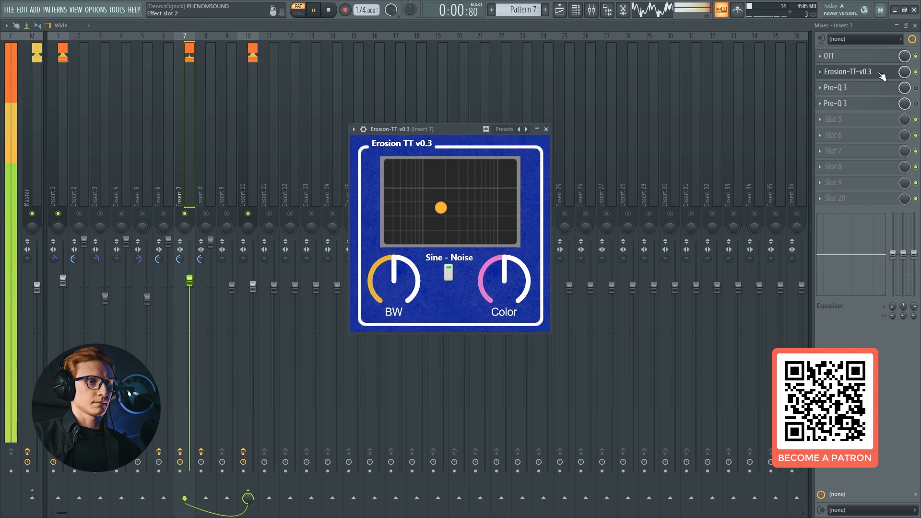
pyautogui.click(916, 72)
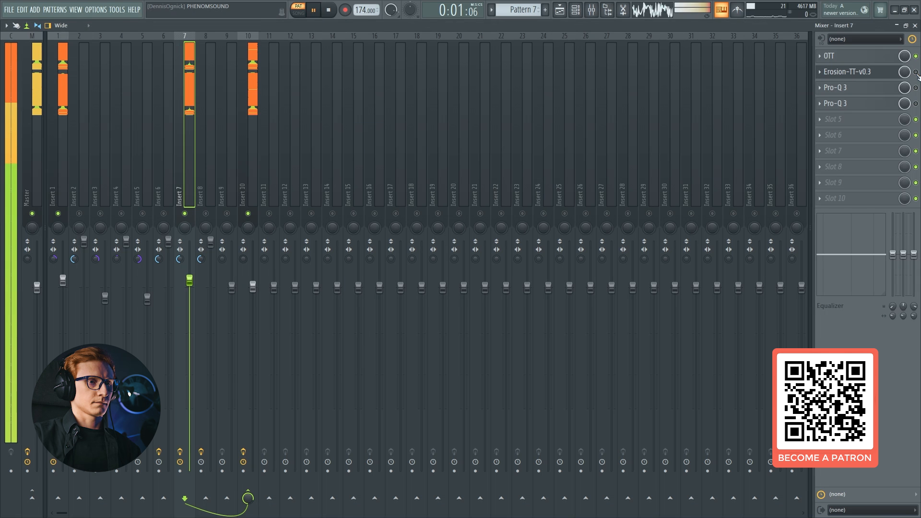
pyautogui.click(876, 77)
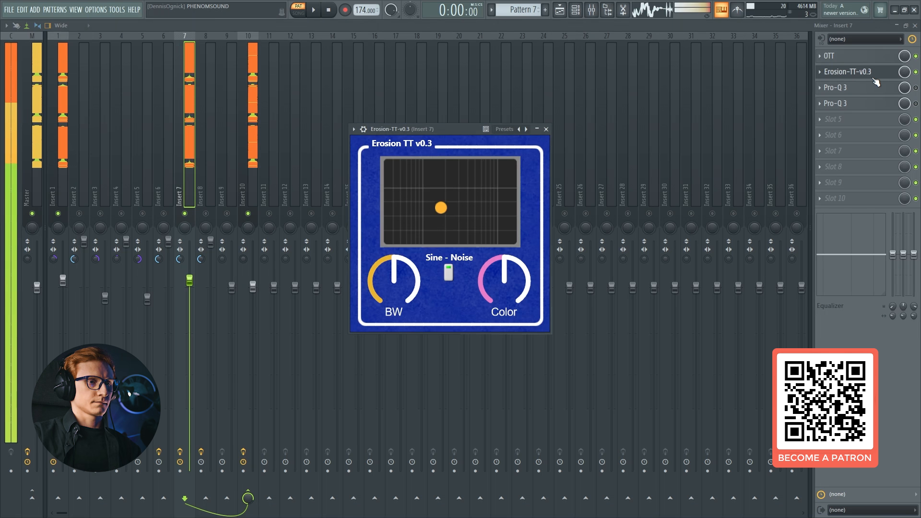
pyautogui.press('space')
pyautogui.click(874, 77)
pyautogui.click(871, 85)
pyautogui.click(859, 87)
pyautogui.click(844, 73)
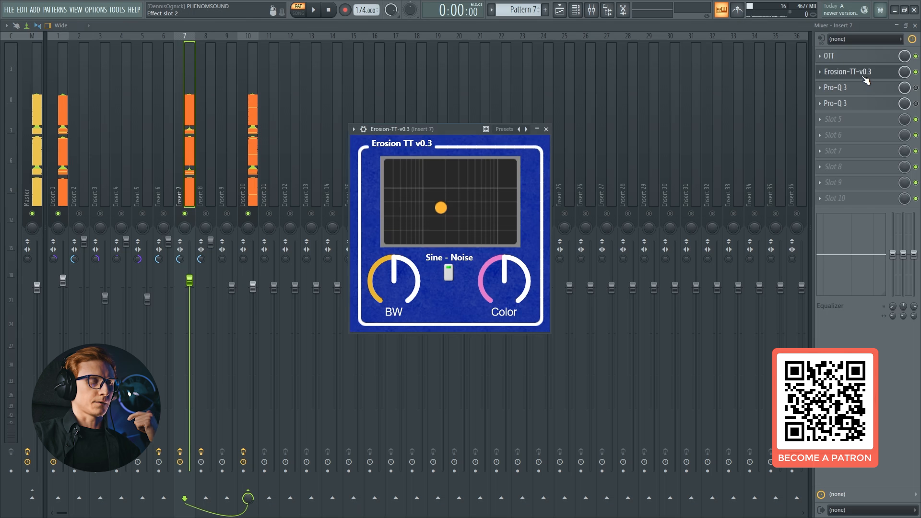
pyautogui.click(870, 76)
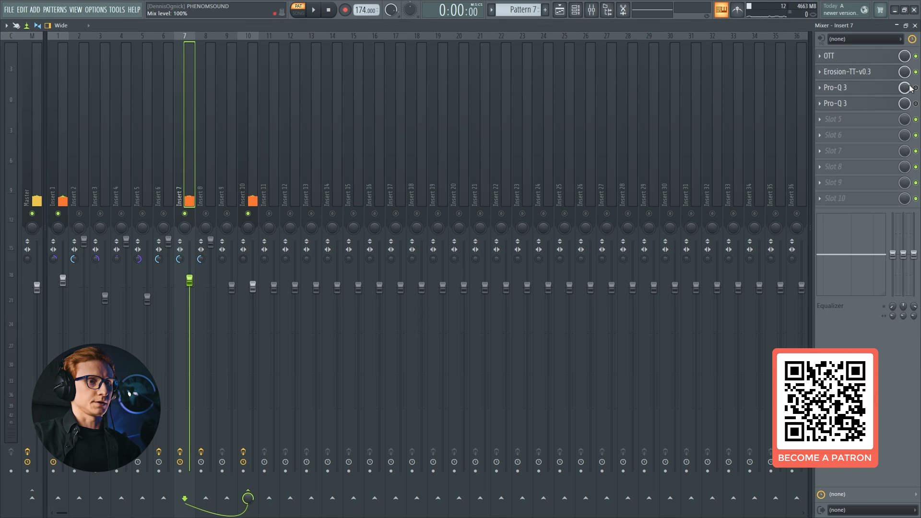
# Re-enable both Pro-Q 3 instances on Insert 7, inspect their EQ curves and play the layered bass through them
pyautogui.click(888, 93)
pyautogui.moveTo(462, 272)
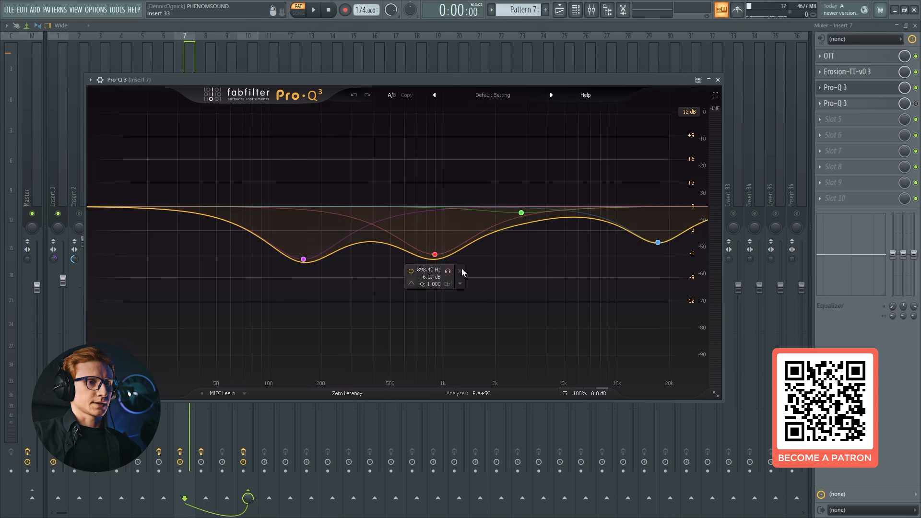
pyautogui.click(875, 95)
pyautogui.click(880, 110)
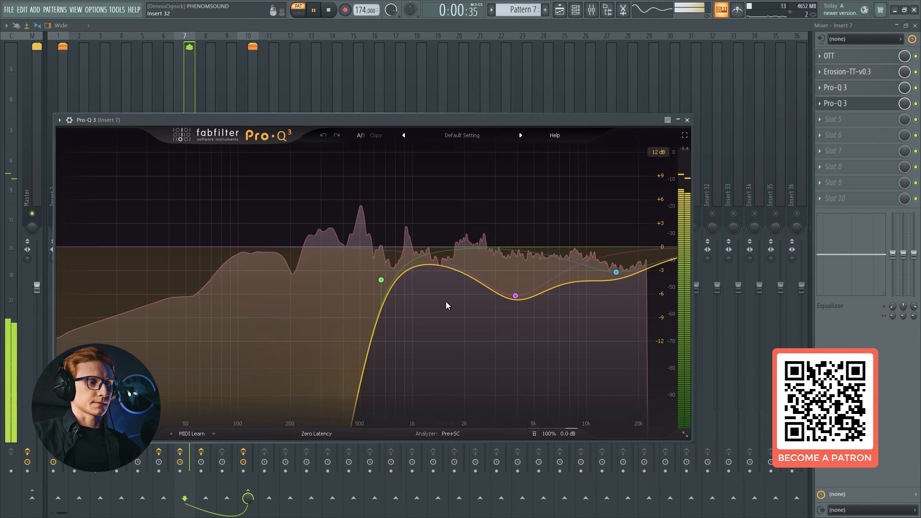
pyautogui.press('space')
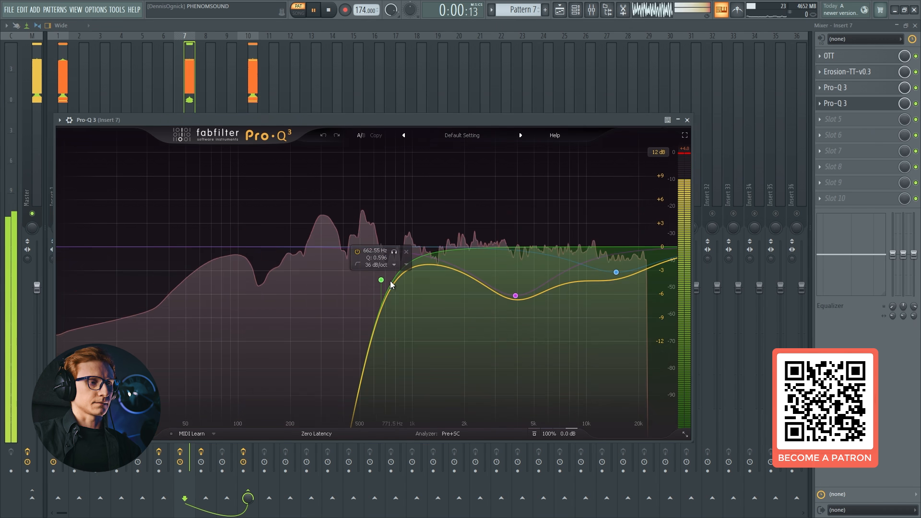
pyautogui.press('Escape')
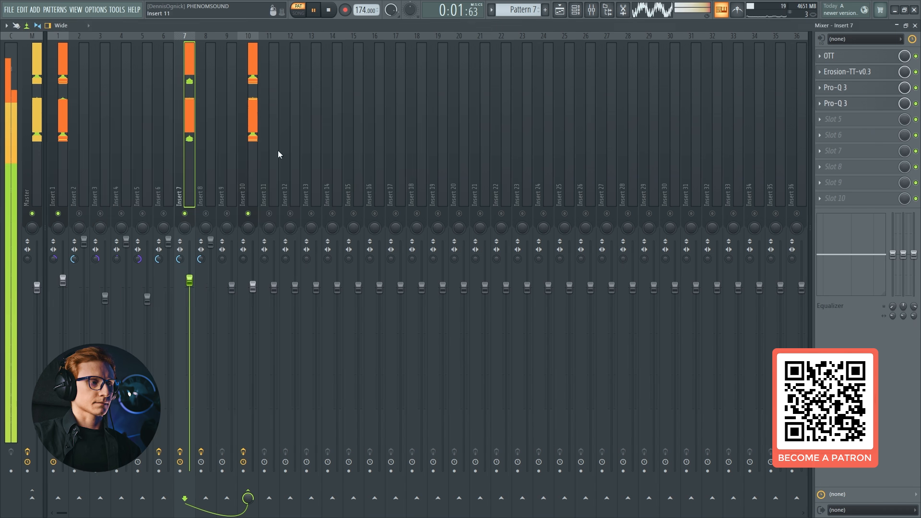
# Unsolo the mixer inserts and compare song playback with Insert 7 muted and active, leaving it active
pyautogui.rightClick(186, 214)
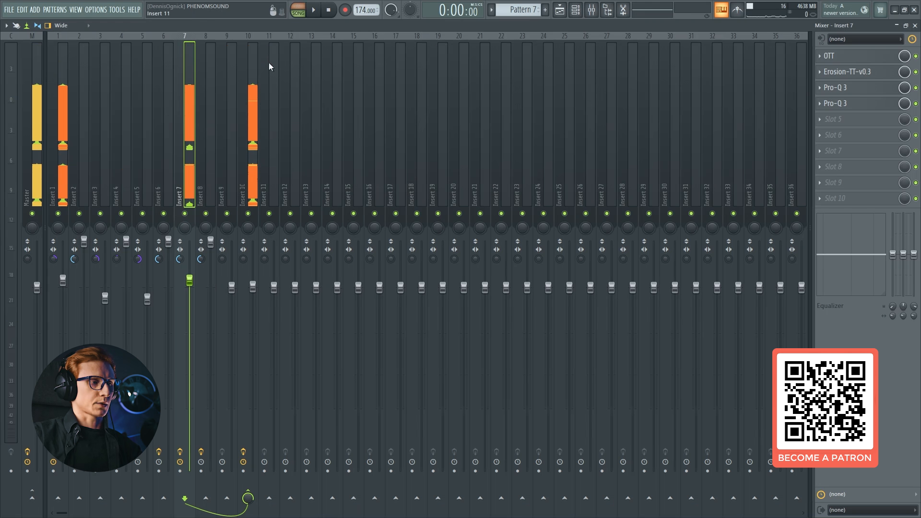
pyautogui.click(186, 214)
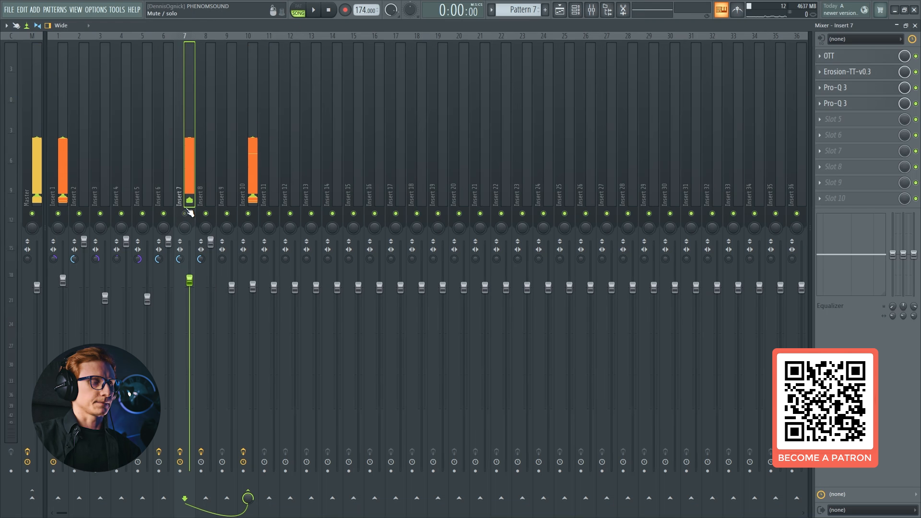
pyautogui.press('space')
pyautogui.click(185, 213)
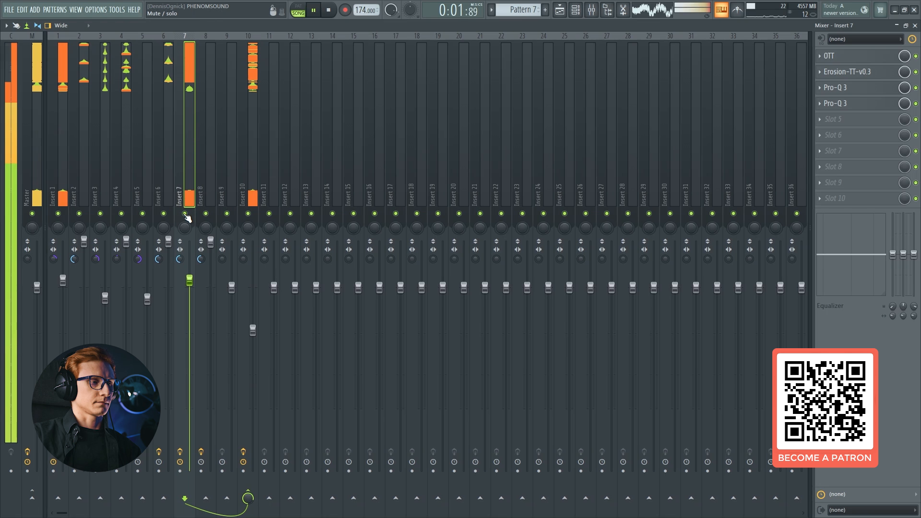
pyautogui.press('space')
pyautogui.click(185, 214)
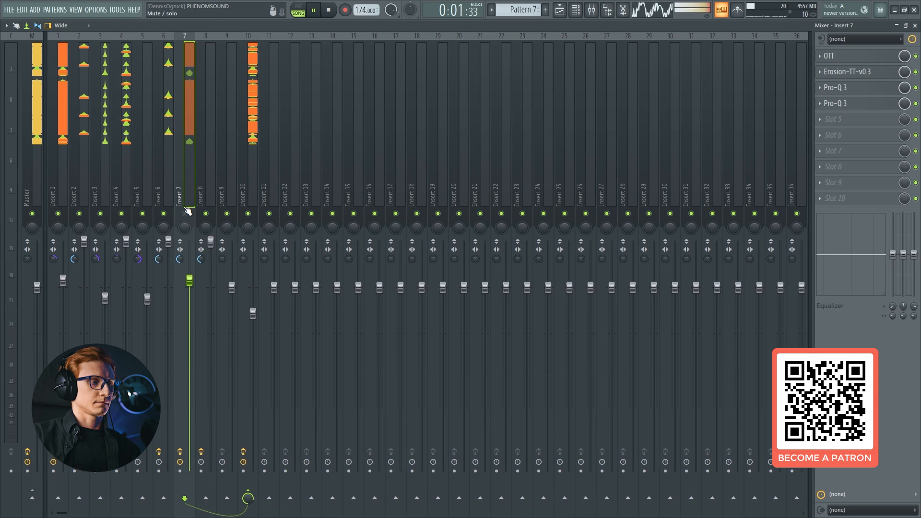
pyautogui.click(186, 214)
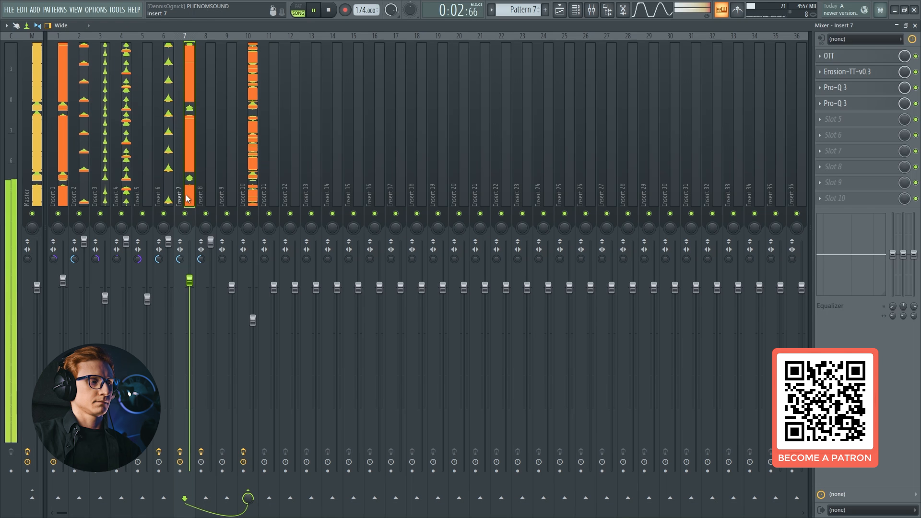
# Bring up the channel rack and the playlist arrangement while the song plays
pyautogui.press('F6')
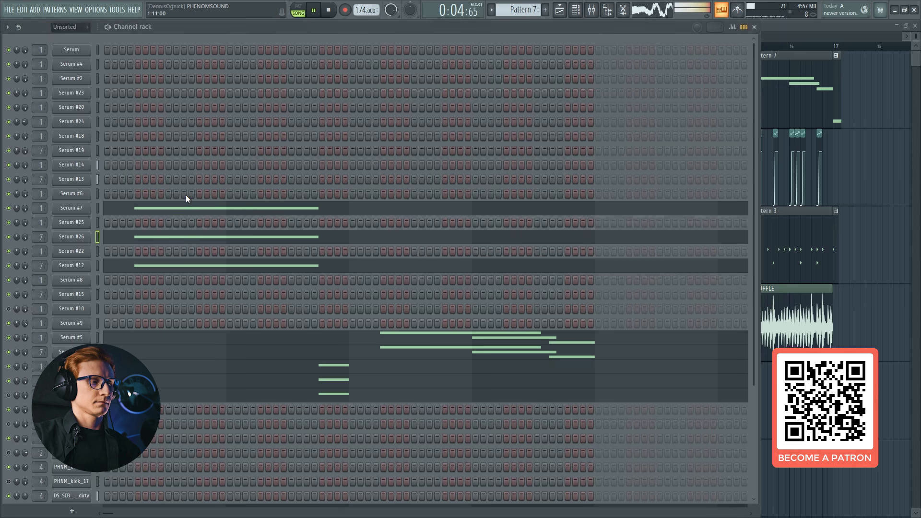
pyautogui.press('F5')
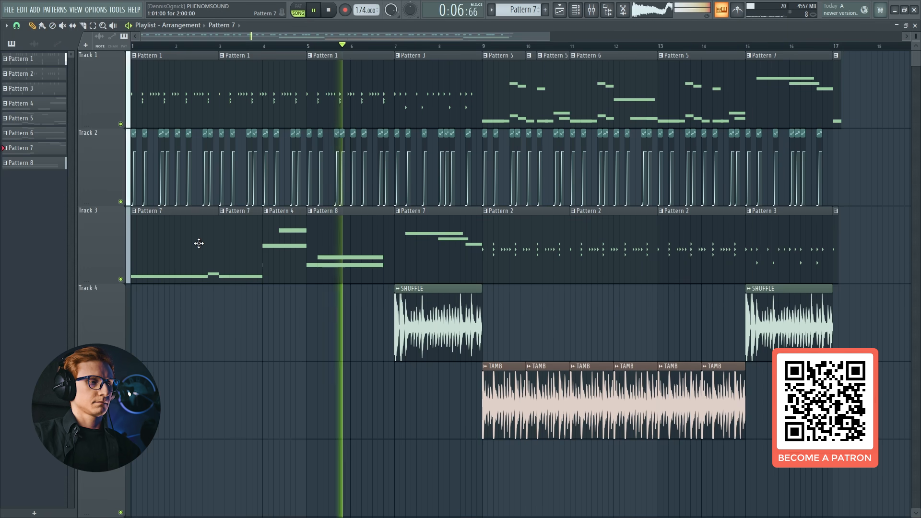